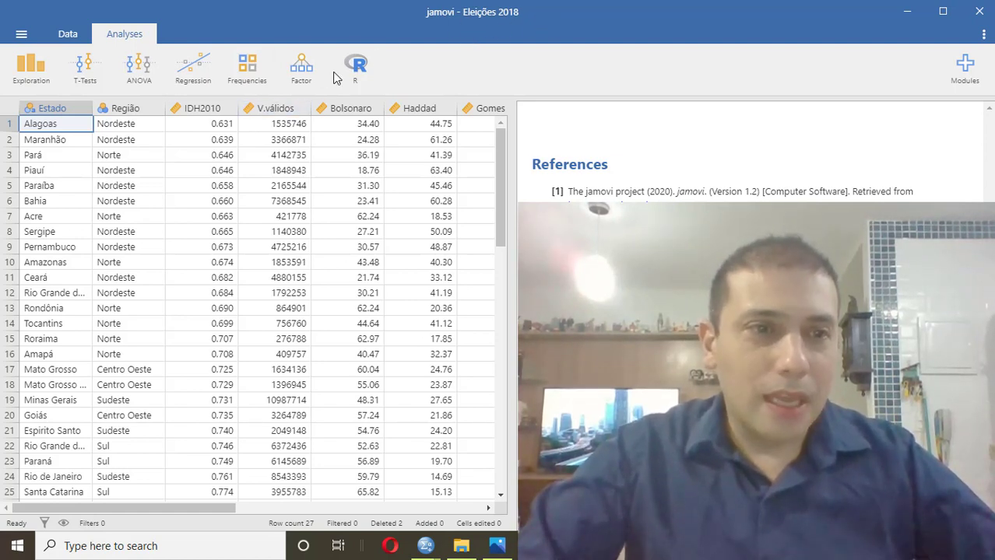
# Examine the Estado column of the election dataset, going through the states from Alagoas down to Distrito Federal and back
pyautogui.click(121, 126)
pyautogui.press('Left')
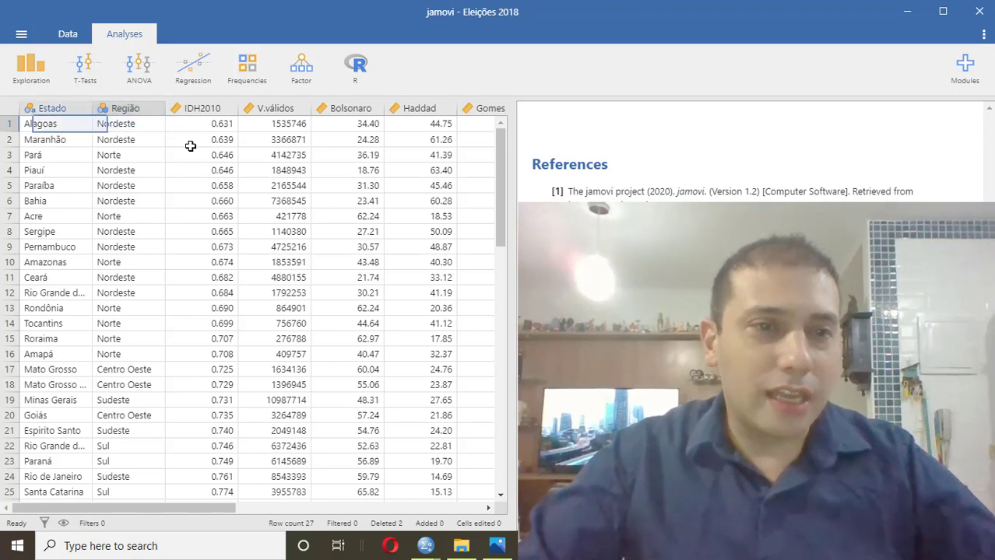
pyautogui.press('Right')
pyautogui.press('Left')
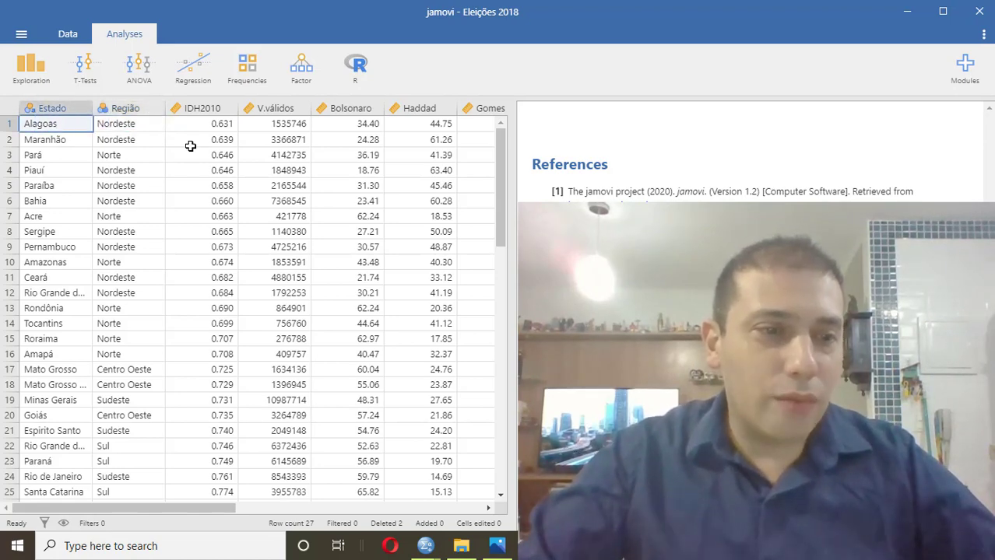
pyautogui.press('Down')
pyautogui.press('Down')
pyautogui.press('Down')
pyautogui.press('Down')
pyautogui.press('Down')
pyautogui.press('Down')
pyautogui.press('Down')
pyautogui.press('Down')
pyautogui.press('Down')
pyautogui.press('Down')
pyautogui.press('Down')
pyautogui.press('Down')
pyautogui.press('Down')
pyautogui.press('Down')
pyautogui.press('Down')
pyautogui.press('Down')
pyautogui.press('Down')
pyautogui.press('Down')
pyautogui.press('Down')
pyautogui.press('Down')
pyautogui.press('Down')
pyautogui.press('Down')
pyautogui.press('Down')
pyautogui.press('Down')
pyautogui.press('Down')
pyautogui.press('Down')
pyautogui.press('Down')
pyautogui.press('Down')
pyautogui.press('Down')
pyautogui.press('Down')
pyautogui.press('Down')
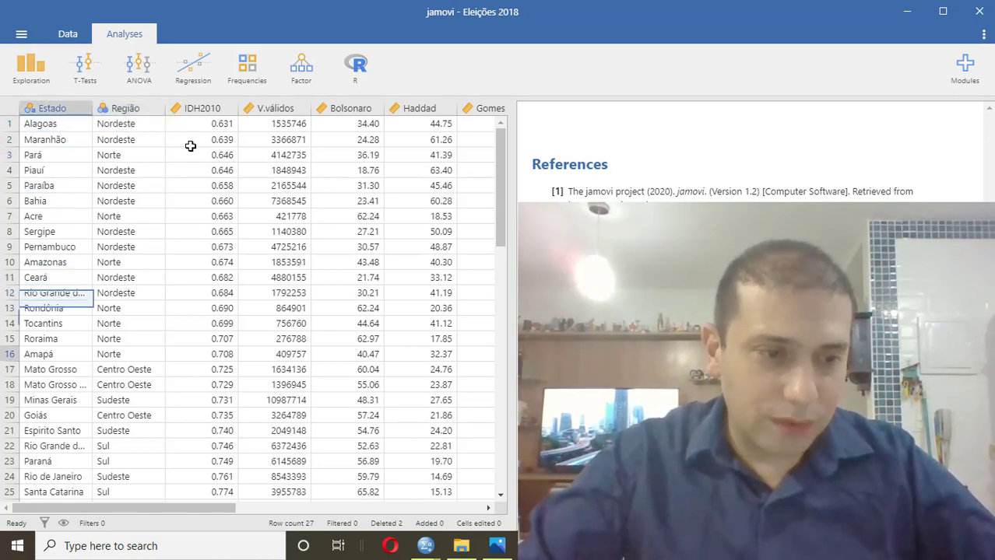
pyautogui.press('Up')
pyautogui.press('Up')
pyautogui.press('Up')
pyautogui.press('Up')
pyautogui.press('Up')
pyautogui.press('Up')
pyautogui.press('Up')
pyautogui.press('Up')
pyautogui.press('Up')
pyautogui.press('Up')
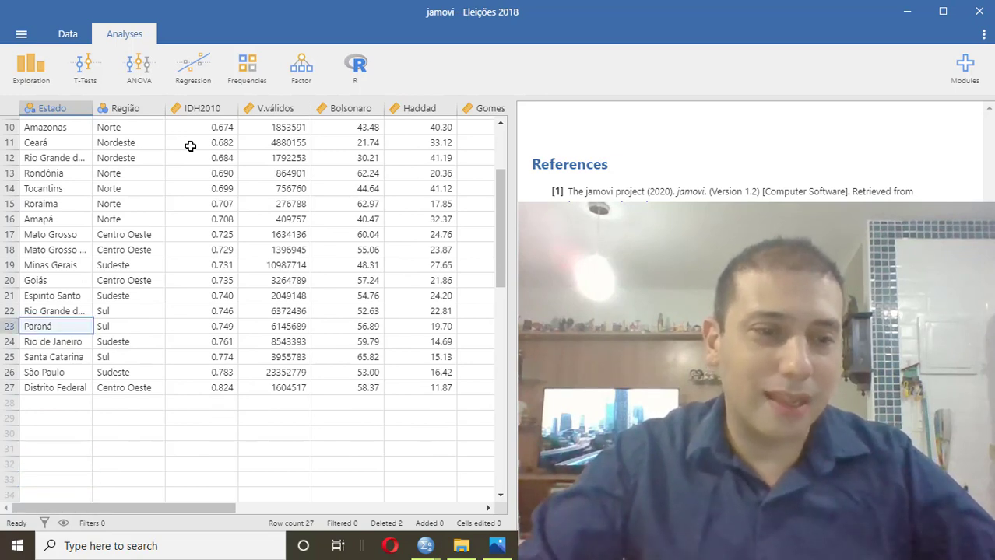
pyautogui.press('Down')
pyautogui.press('Down')
pyautogui.press('Down')
pyautogui.press('Down')
pyautogui.press('Down')
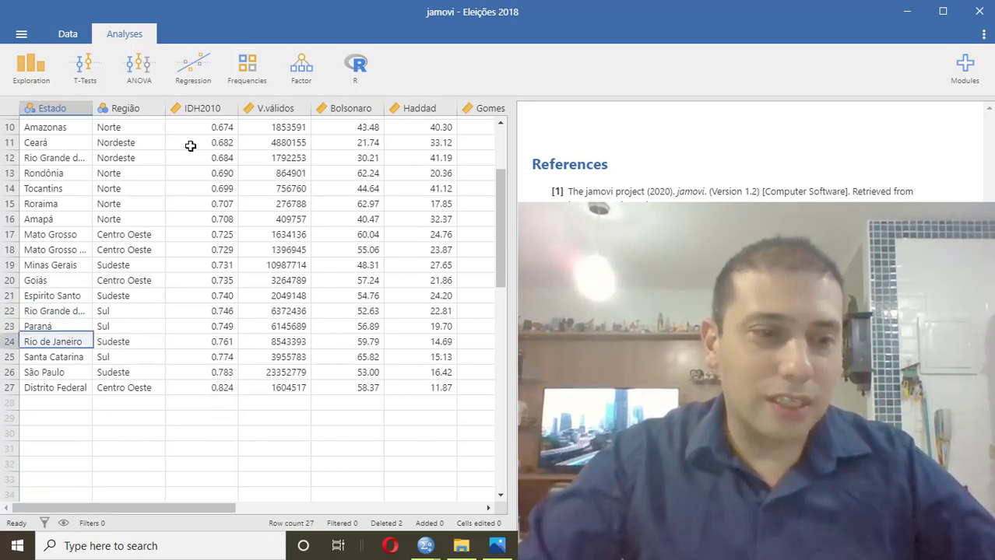
pyautogui.press('Up')
pyautogui.press('Up')
pyautogui.press('Up')
pyautogui.press('Up')
pyautogui.press('Up')
pyautogui.press('Up')
pyautogui.press('Up')
pyautogui.press('Up')
pyautogui.press('Up')
pyautogui.press('Up')
pyautogui.press('Up')
pyautogui.press('Up')
pyautogui.press('Up')
pyautogui.press('Up')
pyautogui.press('Up')
pyautogui.press('Up')
pyautogui.press('Up')
pyautogui.press('Up')
pyautogui.press('Up')
pyautogui.press('Up')
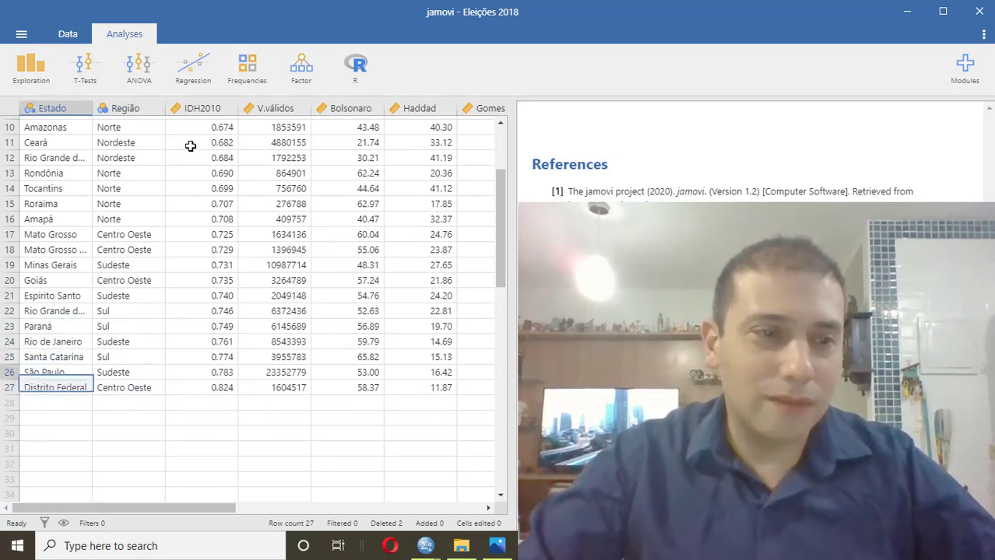
# Examine the IDH2010 column from the first state to the end of the data and return to the first row
pyautogui.press('Right')
pyautogui.press('Right')
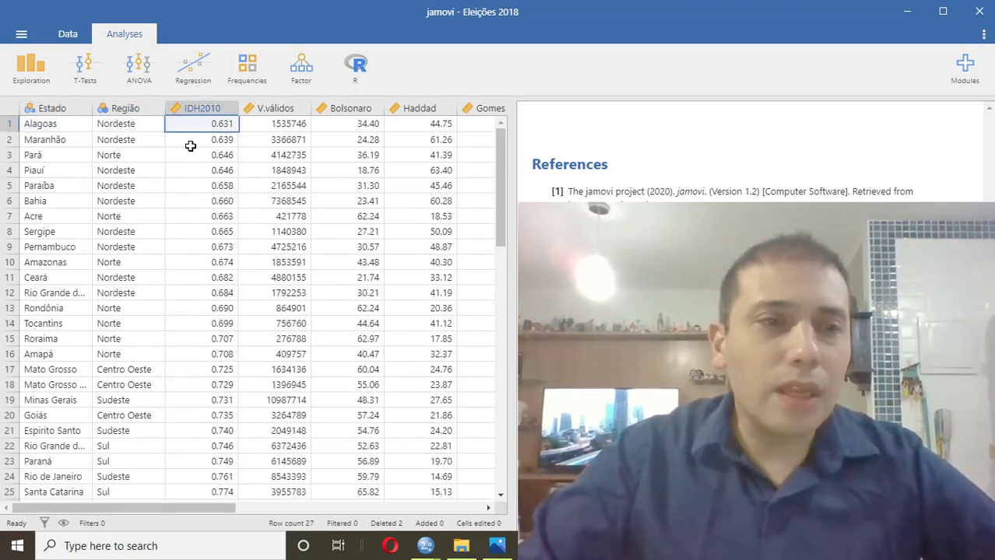
pyautogui.press('Left')
pyautogui.press('Right')
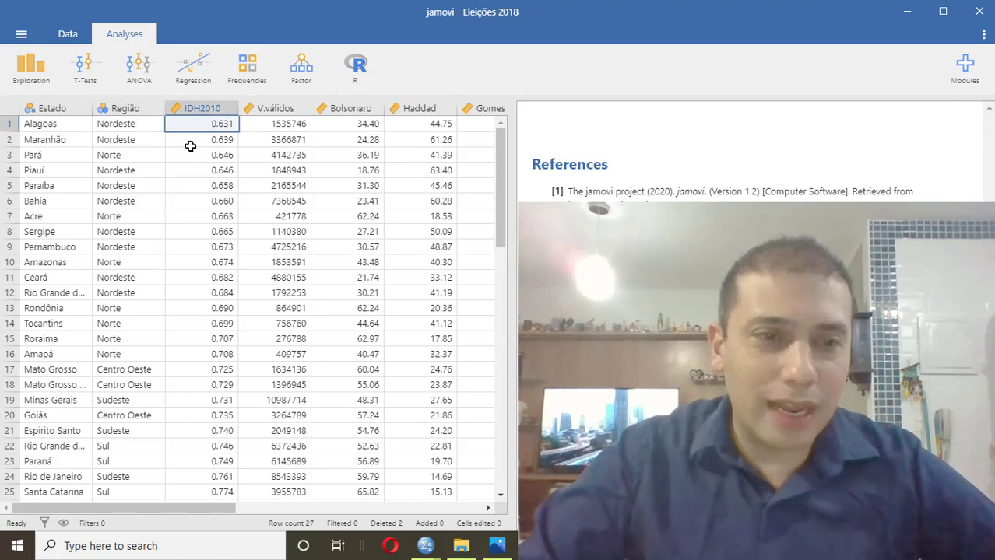
pyautogui.press('Down')
pyautogui.press('Down')
pyautogui.press('Down')
pyautogui.press('Down')
pyautogui.press('Down')
pyautogui.press('Down')
pyautogui.press('Down')
pyautogui.press('Down')
pyautogui.press('Down')
pyautogui.press('Down')
pyautogui.press('Down')
pyautogui.press('Down')
pyautogui.press('Down')
pyautogui.press('Down')
pyautogui.press('Down')
pyautogui.press('Down')
pyautogui.press('Down')
pyautogui.press('Down')
pyautogui.press('Down')
pyautogui.press('Down')
pyautogui.press('Down')
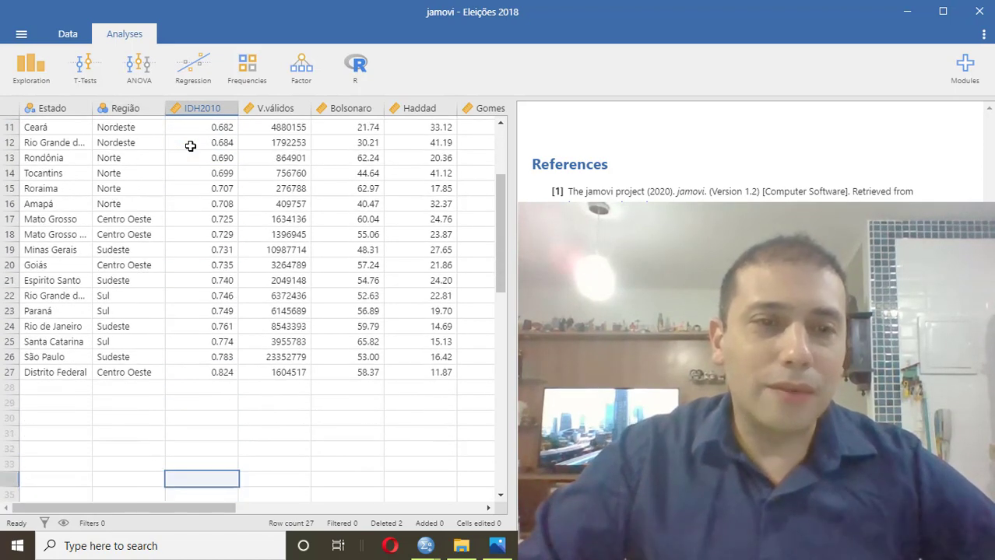
pyautogui.press('Up')
pyautogui.press('Up')
pyautogui.press('Up')
pyautogui.press('Up')
pyautogui.press('Up')
pyautogui.press('Up')
pyautogui.press('Up')
pyautogui.press('Up')
pyautogui.press('Up')
pyautogui.press('Up')
pyautogui.press('Up')
pyautogui.press('Up')
pyautogui.press('Up')
pyautogui.press('Up')
pyautogui.press('Up')
pyautogui.press('Up')
pyautogui.press('Up')
pyautogui.press('Up')
pyautogui.press('Up')
pyautogui.press('Up')
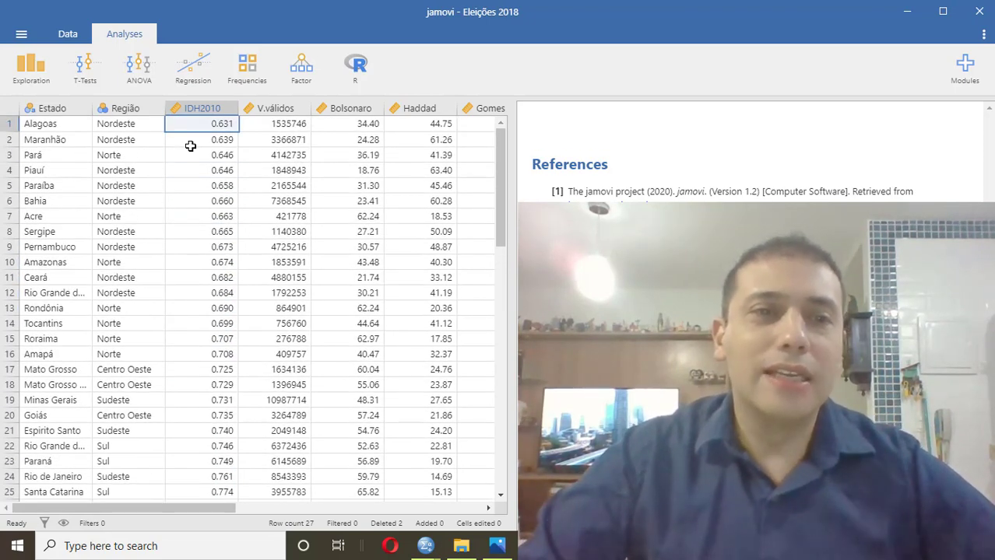
# Look across the first row's voting variables, from the valid votes in V.válidos through the candidate columns to Soma
pyautogui.press('Right')
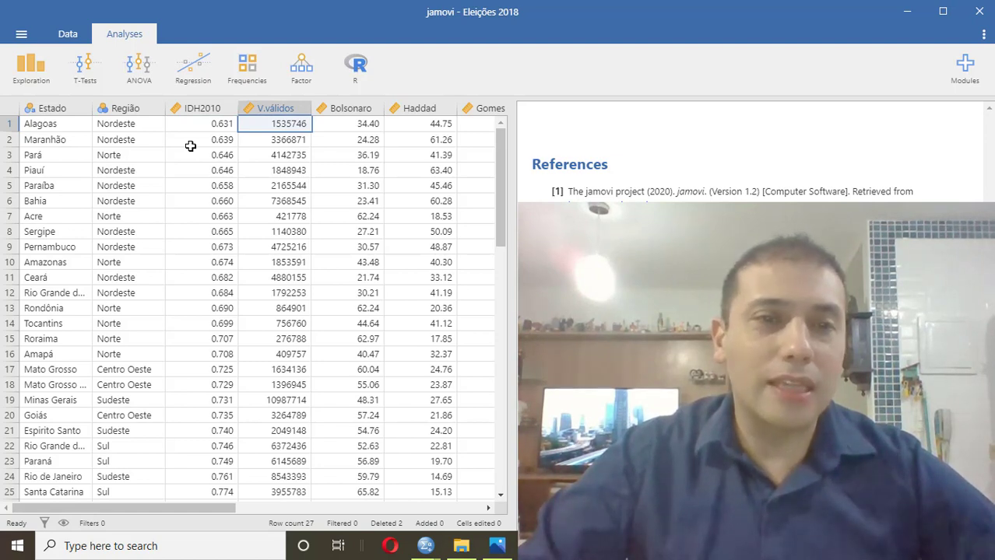
pyautogui.press('Right')
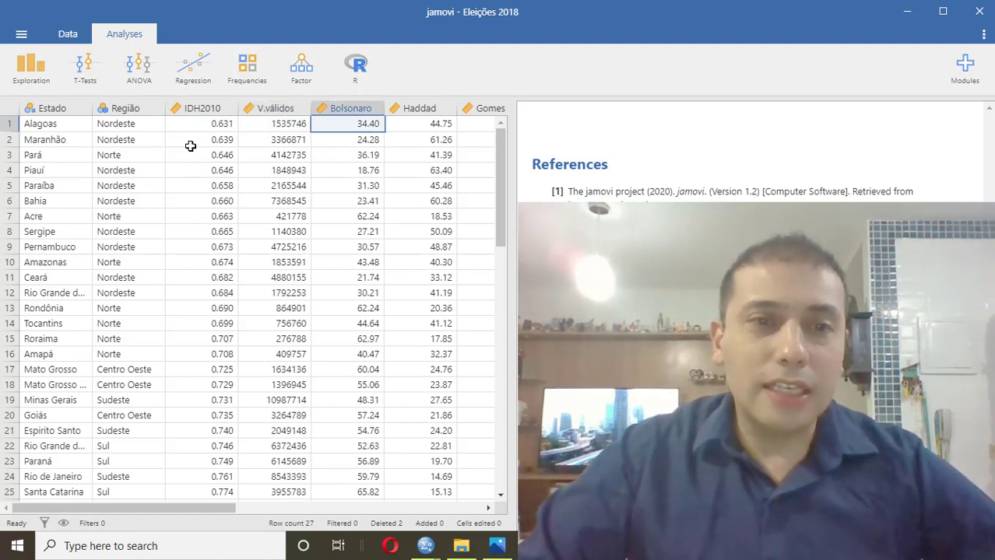
pyautogui.press('Left')
pyautogui.press('Right')
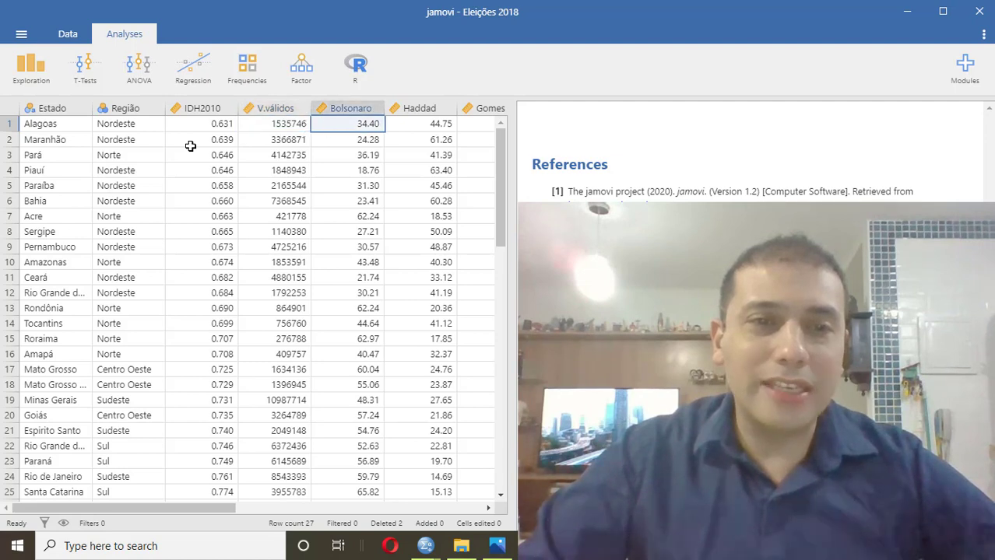
pyautogui.press('Left')
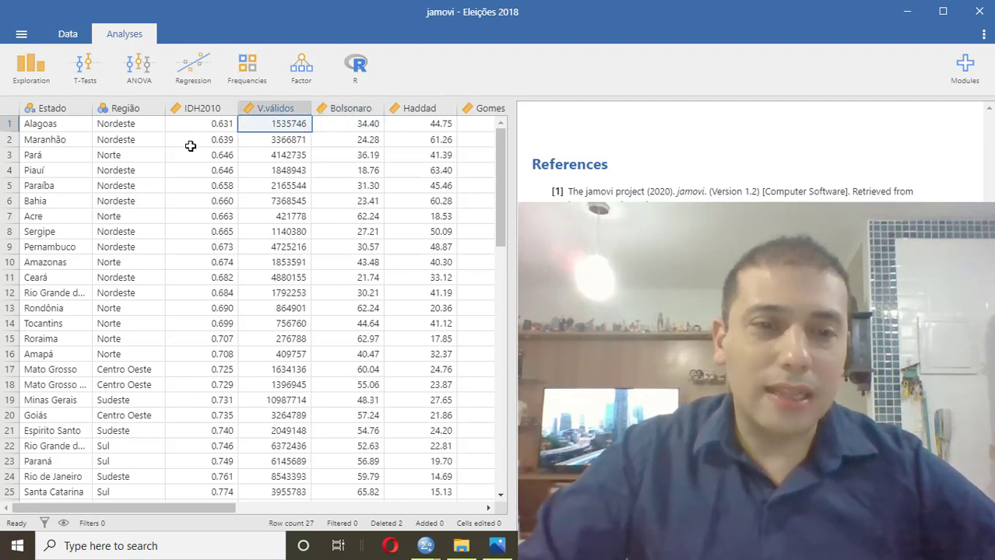
pyautogui.press('Right')
pyautogui.press('Left')
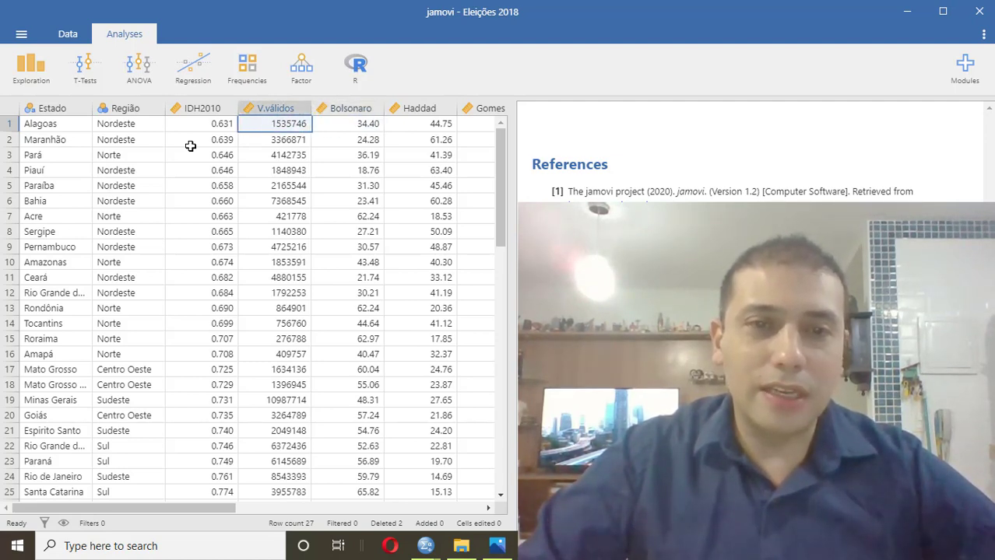
pyautogui.press('Right')
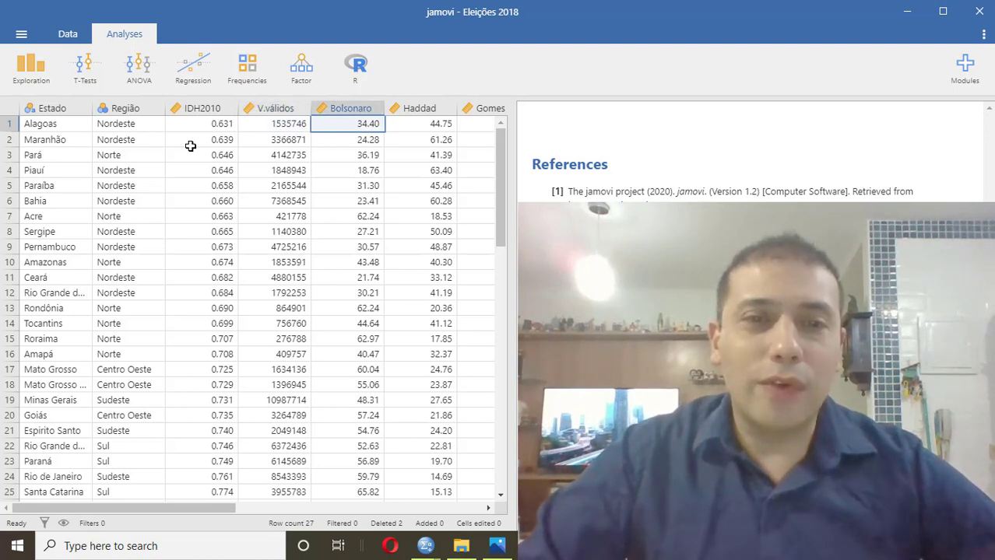
pyautogui.press('Right')
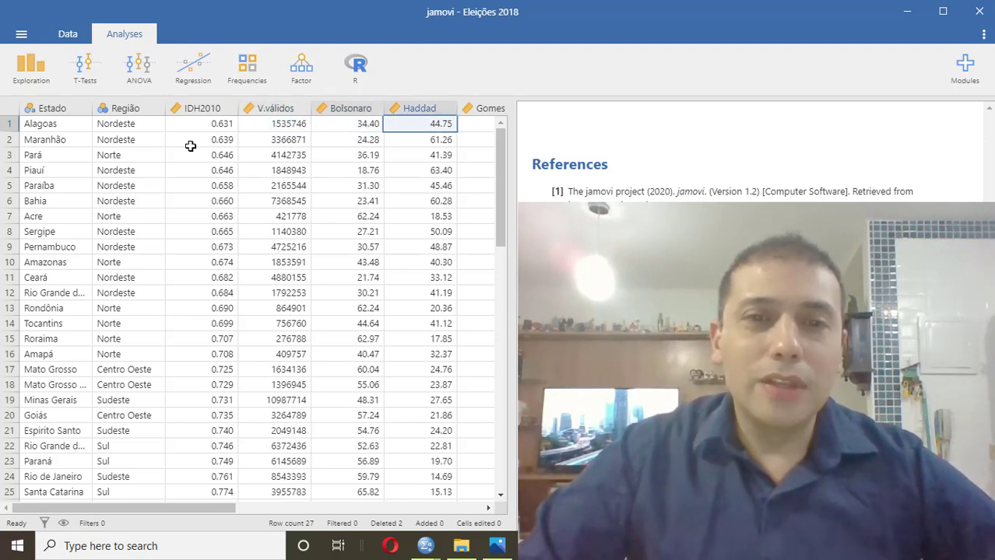
pyautogui.press('Right')
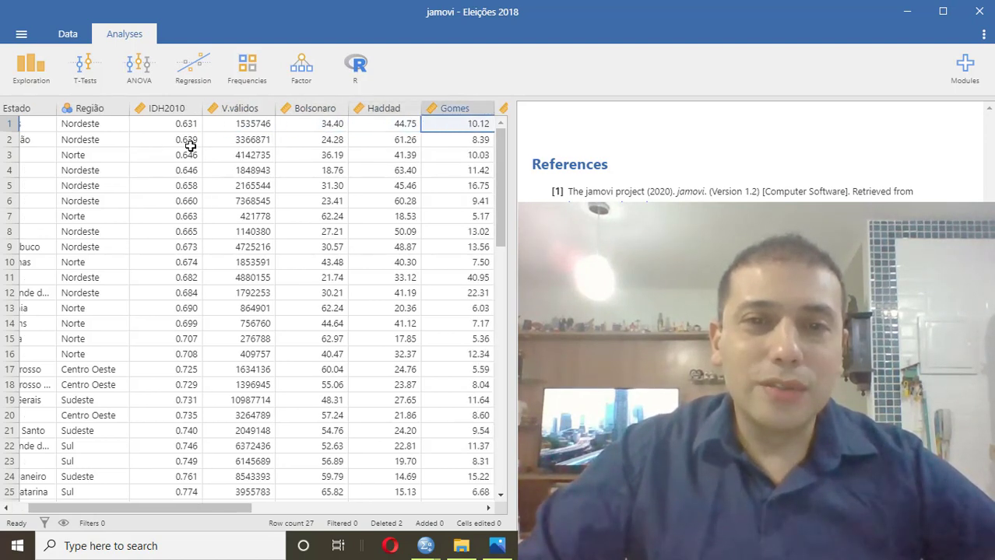
pyautogui.press('Right')
pyautogui.press('Right')
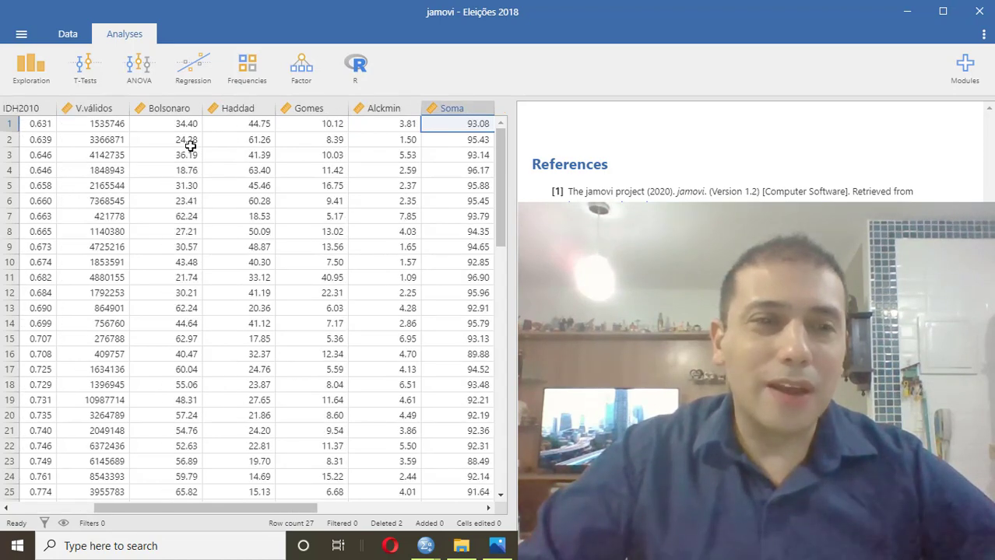
# Review the four candidate columns one by one in the first row: Bolsonaro, Haddad, Gomes and Alckmin
pyautogui.press('Left')
pyautogui.press('Left')
pyautogui.press('Left')
pyautogui.press('Left')
pyautogui.press('Left')
pyautogui.press('Right')
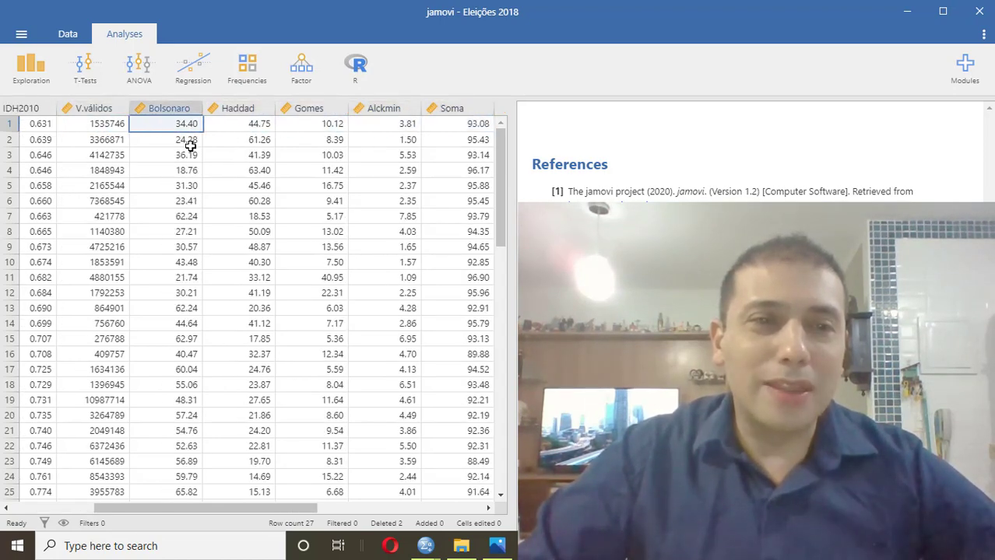
pyautogui.press('Right')
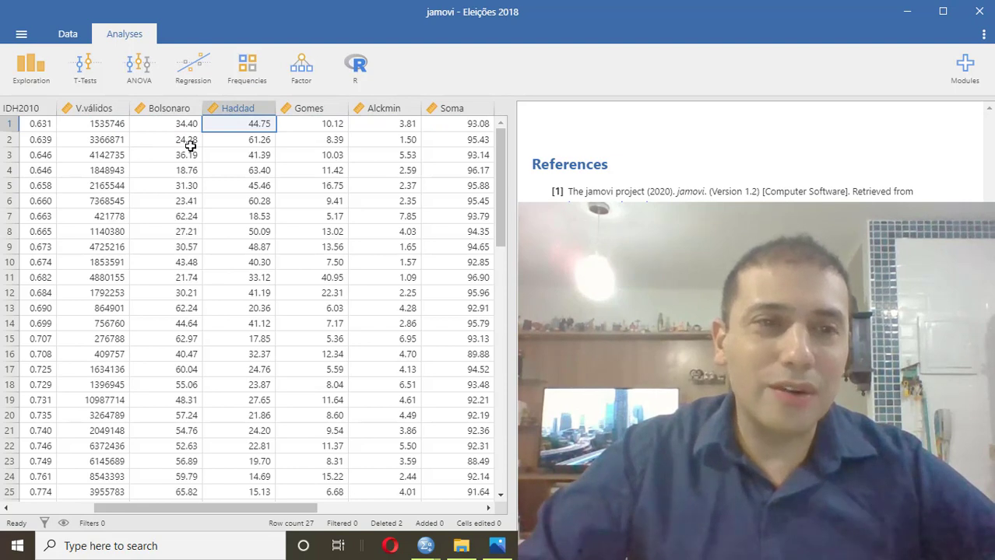
pyautogui.press('Right')
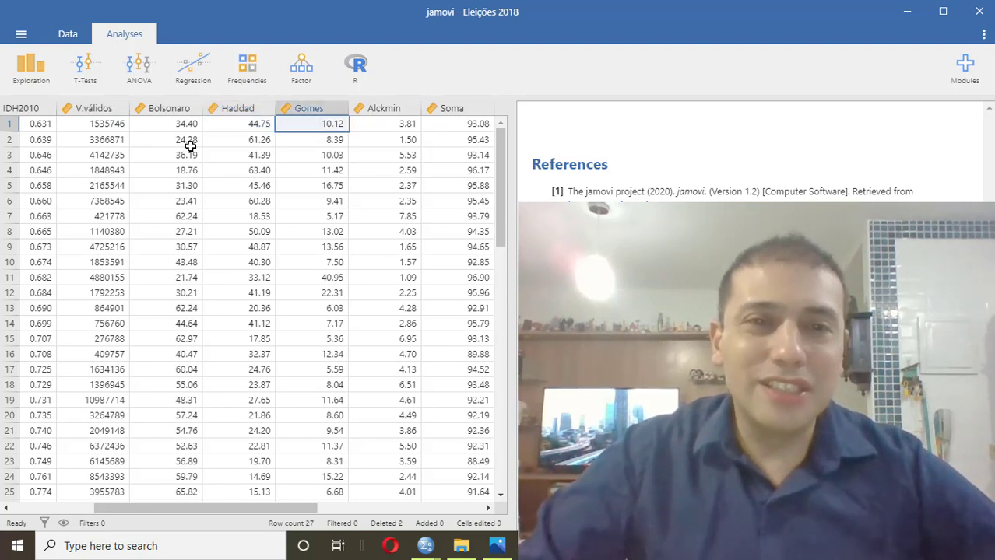
pyautogui.press('Right')
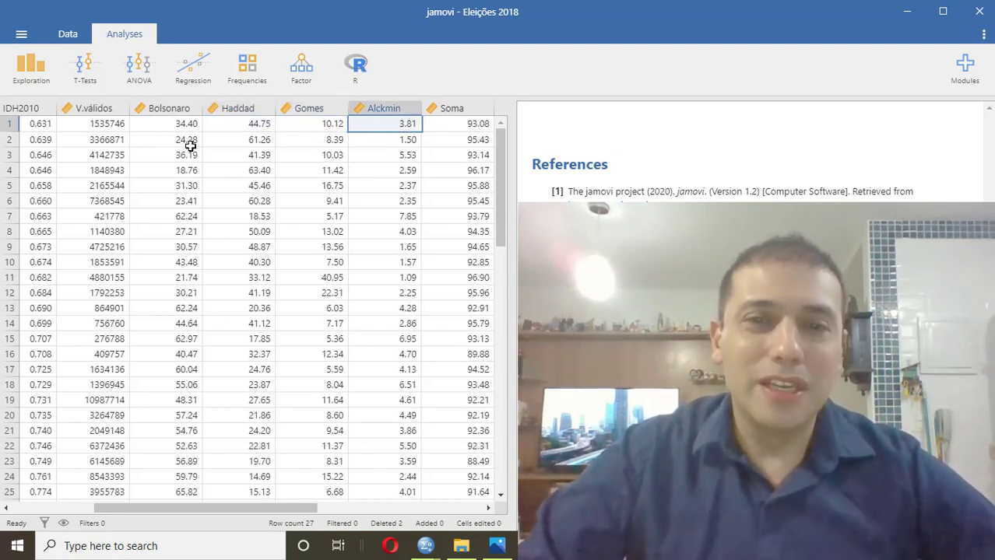
# Examine the Soma column from the first row to the last data row and return to the first row
pyautogui.press('Right')
pyautogui.press('Down')
pyautogui.press('Down')
pyautogui.press('Down')
pyautogui.press('Down')
pyautogui.press('Down')
pyautogui.press('Down')
pyautogui.press('Down')
pyautogui.press('Down')
pyautogui.press('Down')
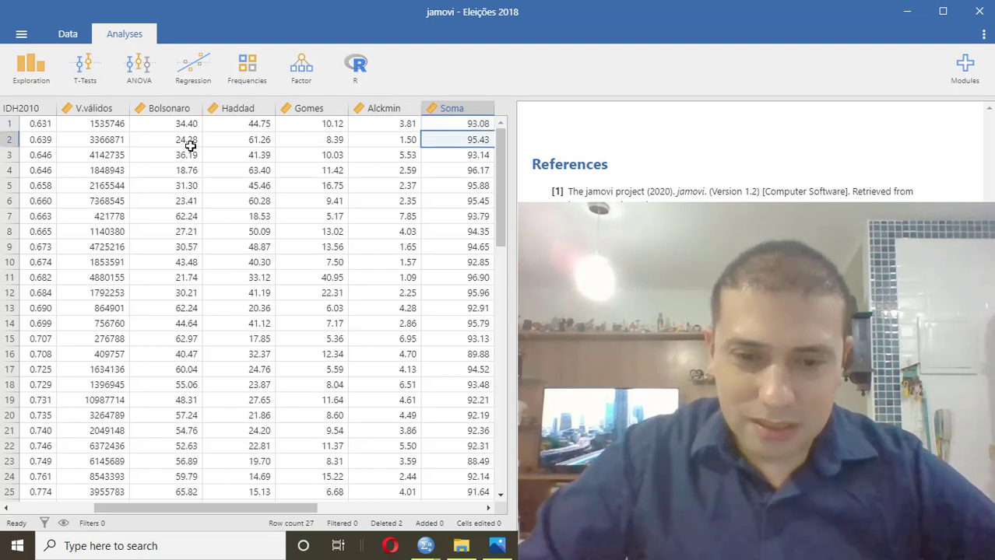
pyautogui.press('Down')
pyautogui.press('Down')
pyautogui.press('Down')
pyautogui.press('Down')
pyautogui.press('Down')
pyautogui.press('Down')
pyautogui.press('Down')
pyautogui.press('Down')
pyautogui.press('Down')
pyautogui.press('Down')
pyautogui.press('Right')
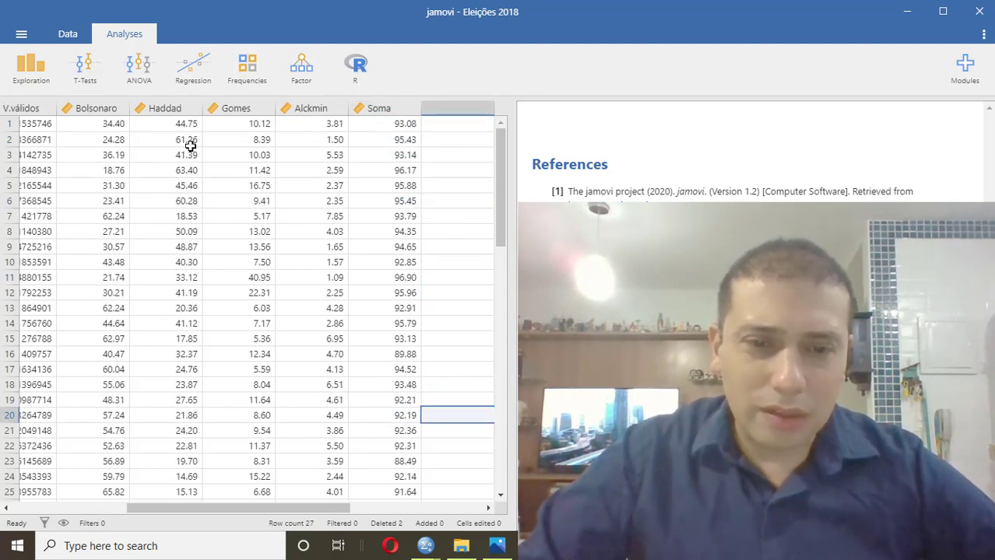
pyautogui.press('Left')
pyautogui.press('Down')
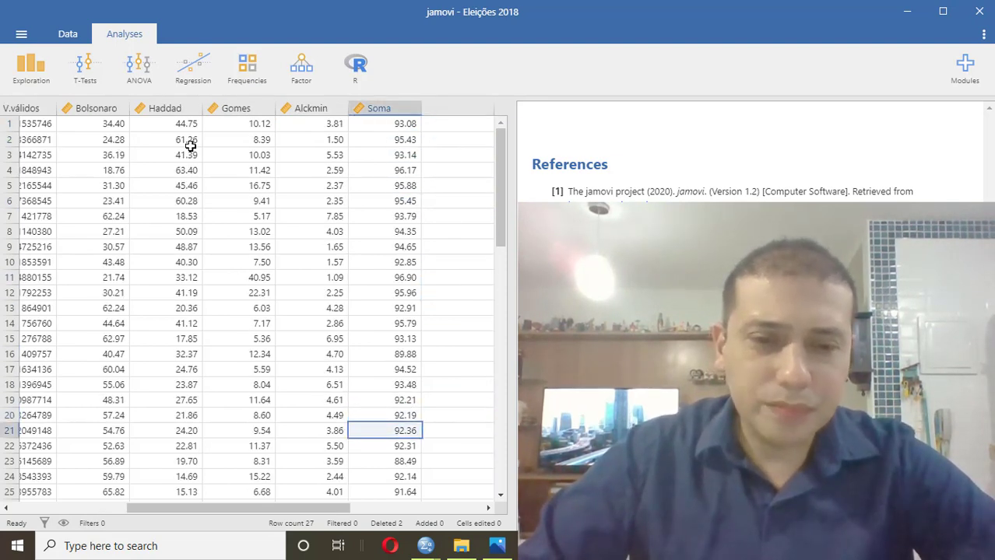
pyautogui.press('Down')
pyautogui.press('Down')
pyautogui.press('Down')
pyautogui.press('Down')
pyautogui.press('Down')
pyautogui.press('Down')
pyautogui.press('Down')
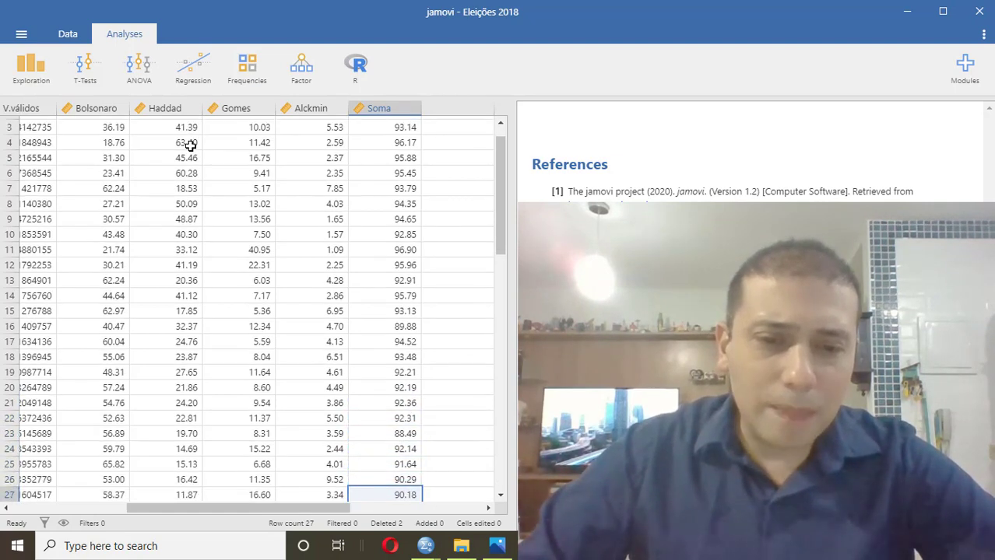
pyautogui.press('Down')
pyautogui.press('Up')
pyautogui.press('Up')
pyautogui.press('Up')
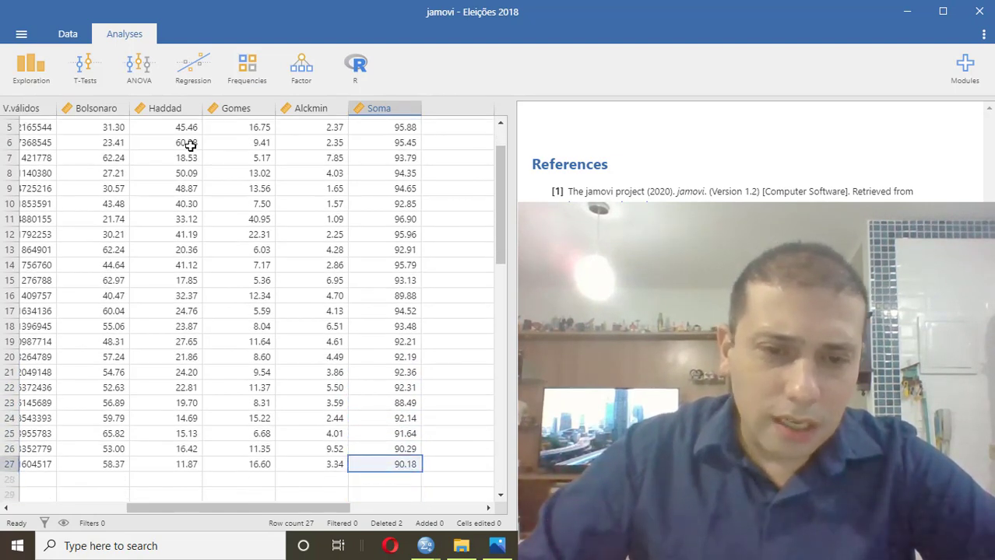
pyautogui.press('Up')
pyautogui.press('Up')
pyautogui.press('Up')
pyautogui.press('Up')
pyautogui.press('Up')
pyautogui.press('Up')
pyautogui.press('Up')
pyautogui.press('Up')
pyautogui.press('Up')
pyautogui.press('Up')
pyautogui.press('Up')
pyautogui.press('Up')
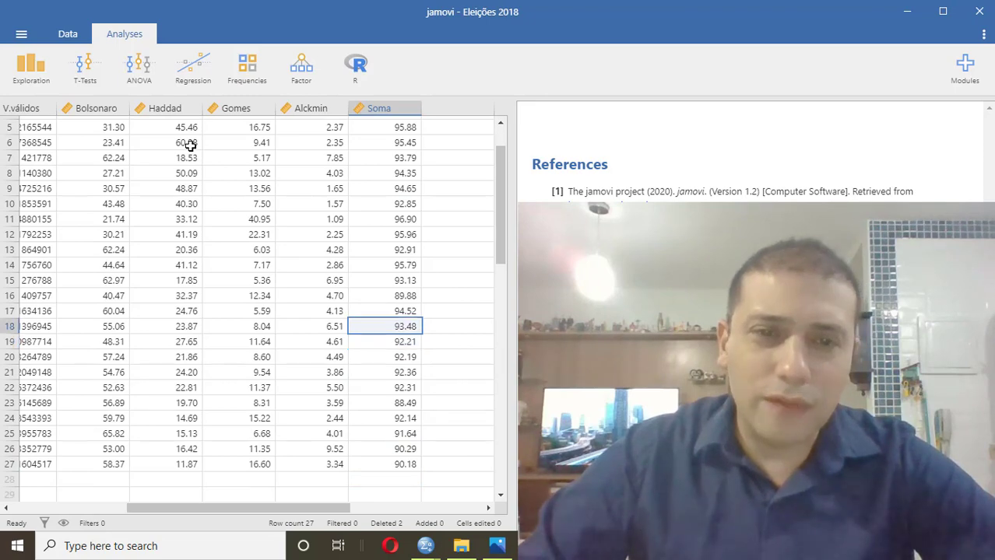
pyautogui.press('Up')
pyautogui.press('Up')
pyautogui.press('Up')
pyautogui.press('Up')
pyautogui.press('Up')
pyautogui.press('Up')
pyautogui.press('Up')
pyautogui.press('Up')
pyautogui.press('Up')
pyautogui.press('Up')
pyautogui.press('Up')
pyautogui.press('Up')
pyautogui.press('Up')
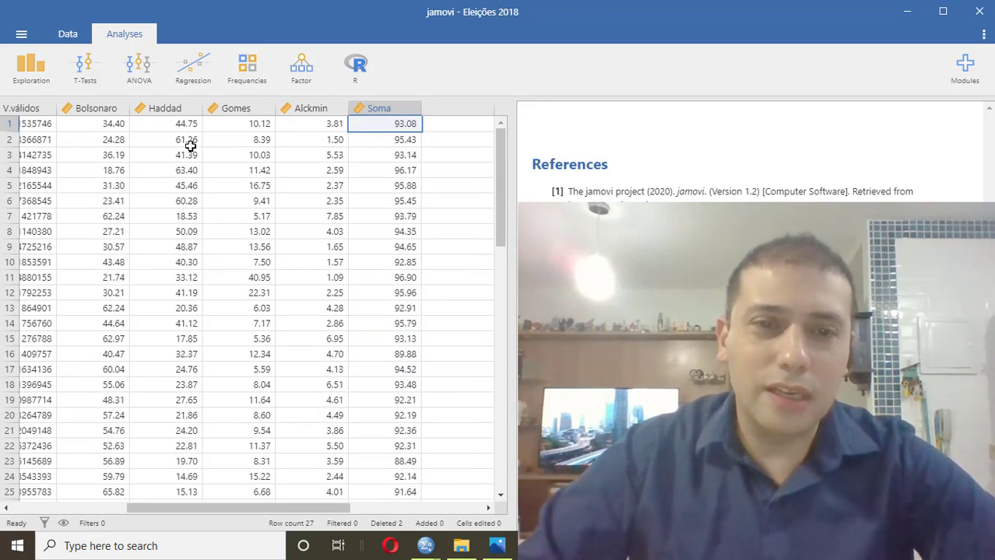
# Scan the Soma column again for unusually low sums and check which state row 16 belongs to
pyautogui.press('Down')
pyautogui.press('Down')
pyautogui.press('Down')
pyautogui.press('Down')
pyautogui.press('Down')
pyautogui.press('Down')
pyautogui.press('Down')
pyautogui.press('Down')
pyautogui.press('Down')
pyautogui.press('Down')
pyautogui.press('Down')
pyautogui.press('Down')
pyautogui.press('Down')
pyautogui.press('Down')
pyautogui.press('Down')
pyautogui.press('Down')
pyautogui.press('Down')
pyautogui.press('Down')
pyautogui.press('Down')
pyautogui.press('Down')
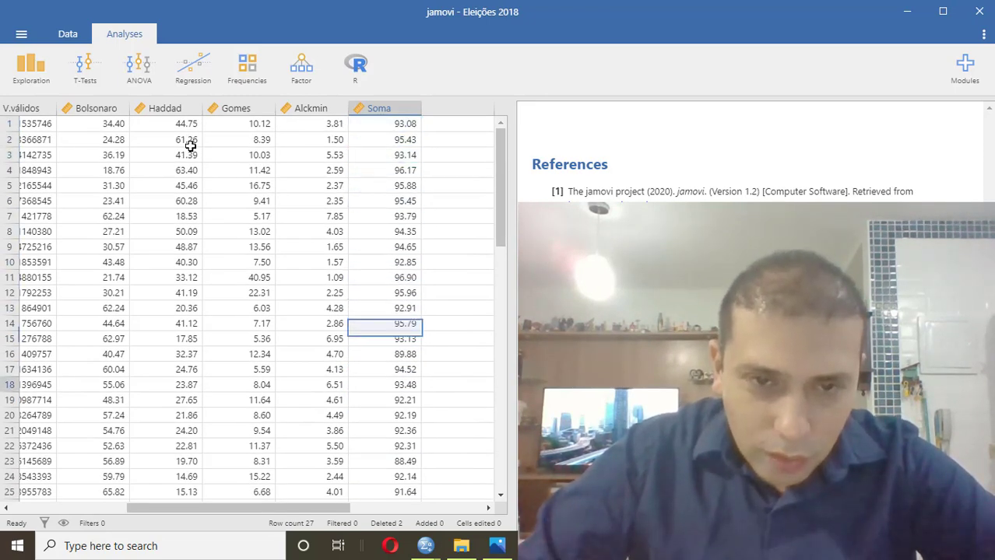
pyautogui.press('Up')
pyautogui.press('Up')
pyautogui.press('Up')
pyautogui.press('Up')
pyautogui.press('Up')
pyautogui.press('Up')
pyautogui.press('Up')
pyautogui.press('Up')
pyautogui.press('Up')
pyautogui.press('Up')
pyautogui.press('Up')
pyautogui.press('Up')
pyautogui.press('Up')
pyautogui.press('Up')
pyautogui.press('Up')
pyautogui.press('Up')
pyautogui.press('Up')
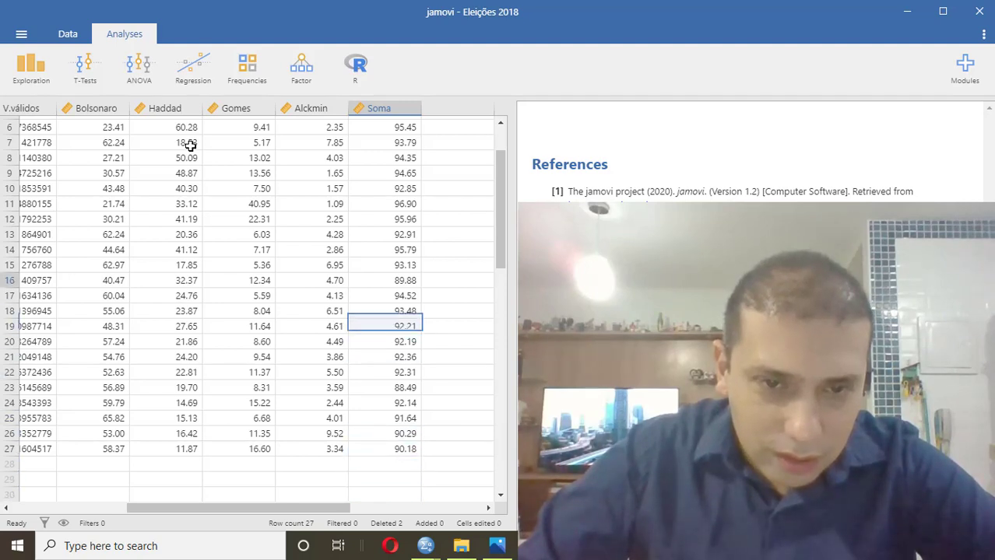
pyautogui.press('Down')
pyautogui.press('Down')
pyautogui.press('Down')
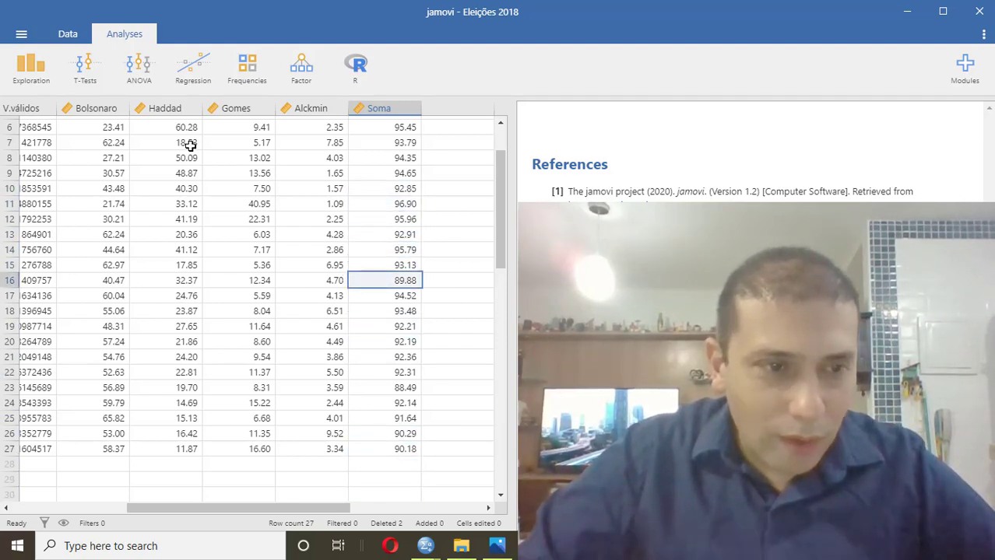
pyautogui.press('Home')
pyautogui.press('End')
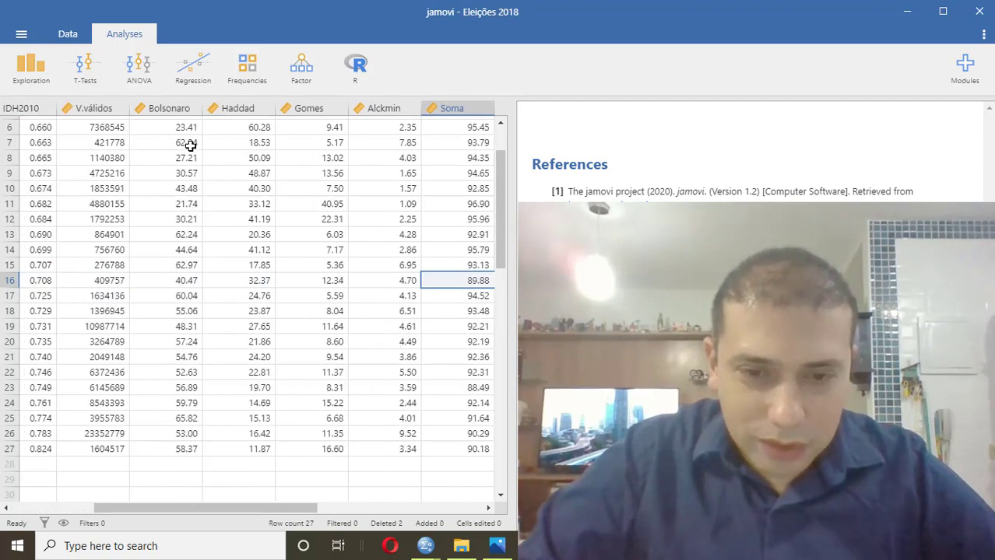
# Check the remaining Soma values and the state in row 23, and return to the first cell of the dataset
pyautogui.press('Down')
pyautogui.press('Down')
pyautogui.press('Down')
pyautogui.press('Down')
pyautogui.press('Down')
pyautogui.press('Down')
pyautogui.press('Down')
pyautogui.press('Down')
pyautogui.press('Down')
pyautogui.press('Down')
pyautogui.press('Up')
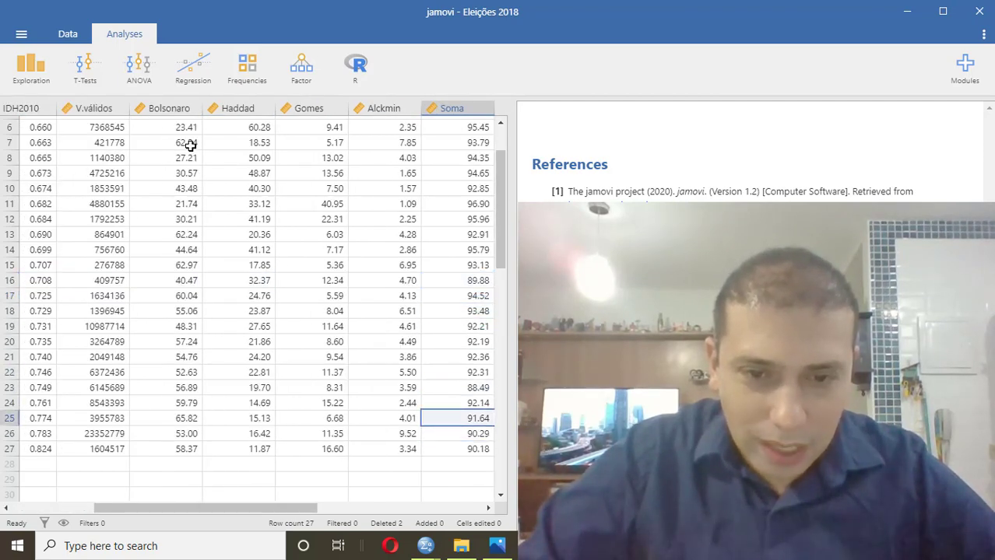
pyautogui.press('Up')
pyautogui.press('Up')
pyautogui.press('Home')
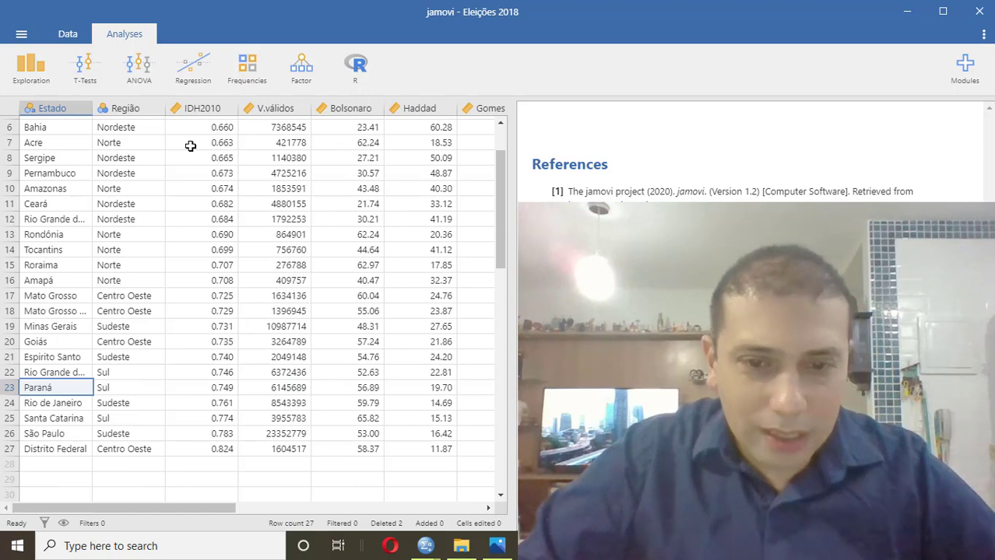
pyautogui.press('End')
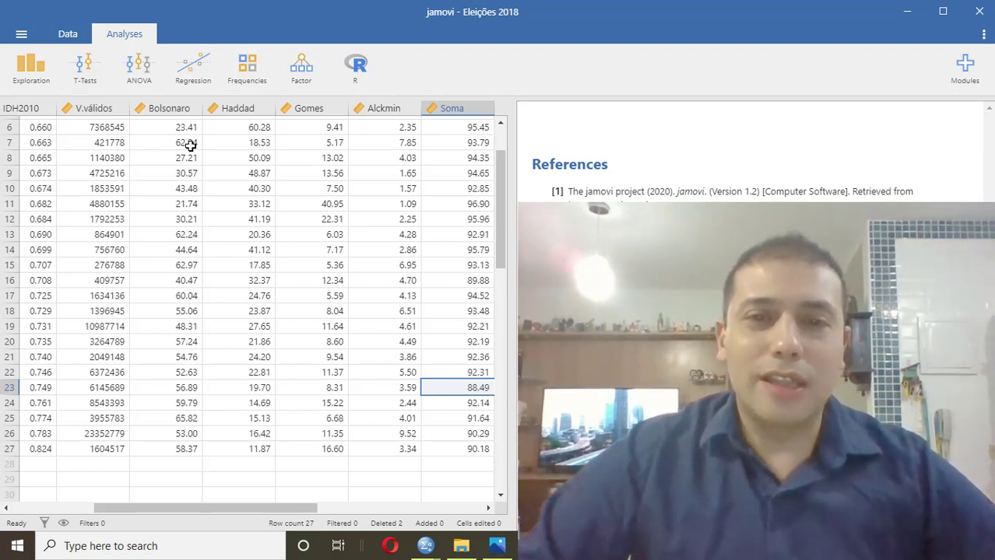
pyautogui.hotkey('ctrl', 'Up')
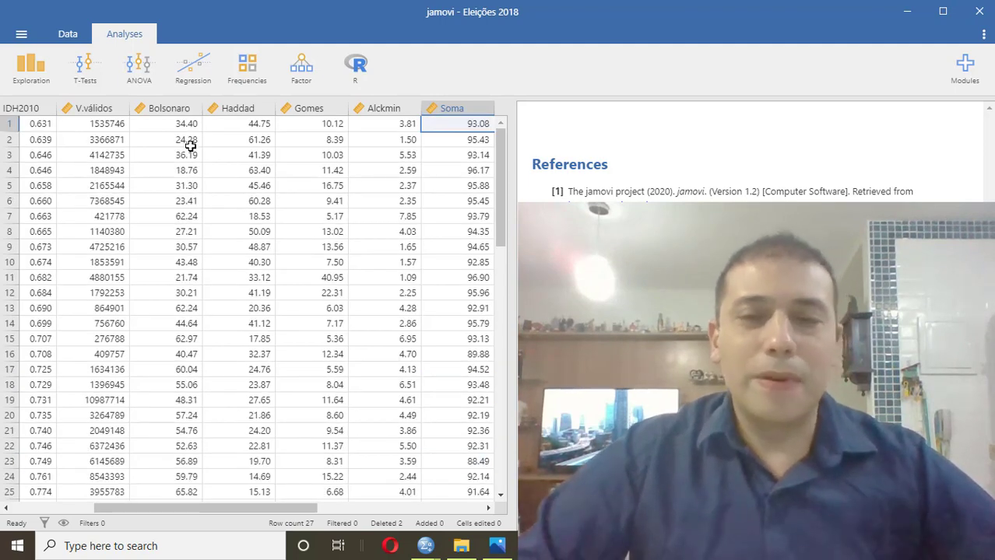
pyautogui.hotkey('ctrl', 'Left')
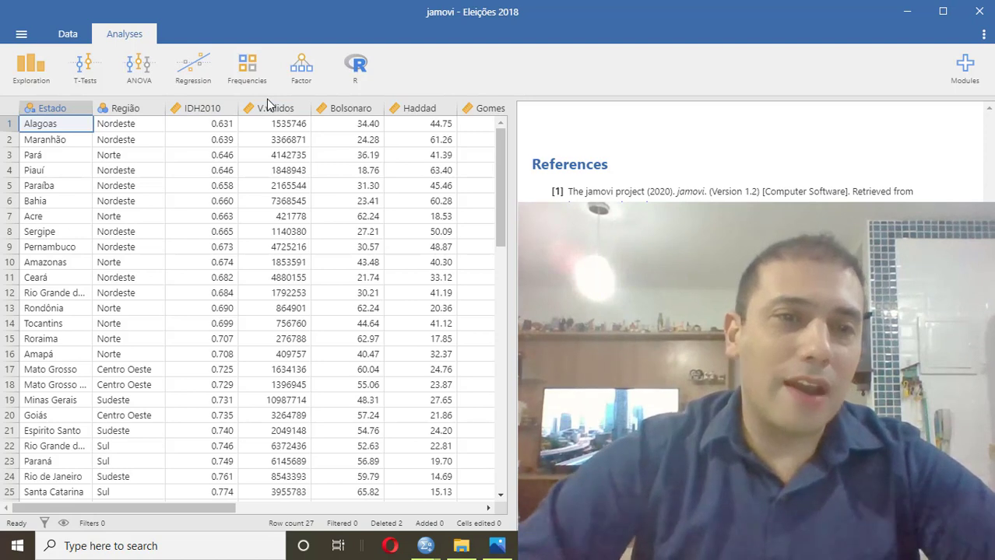
# Create a correlation matrix of IDH2010 and Bolsonaro, and bring up the correlation-strength table in Photos to interpret the coefficient
pyautogui.click(209, 70)
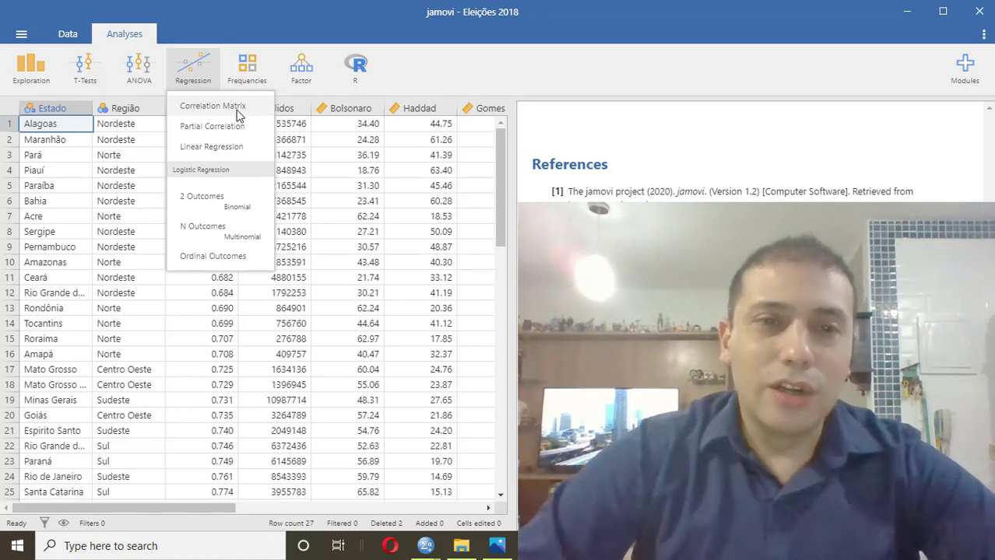
pyautogui.click(235, 109)
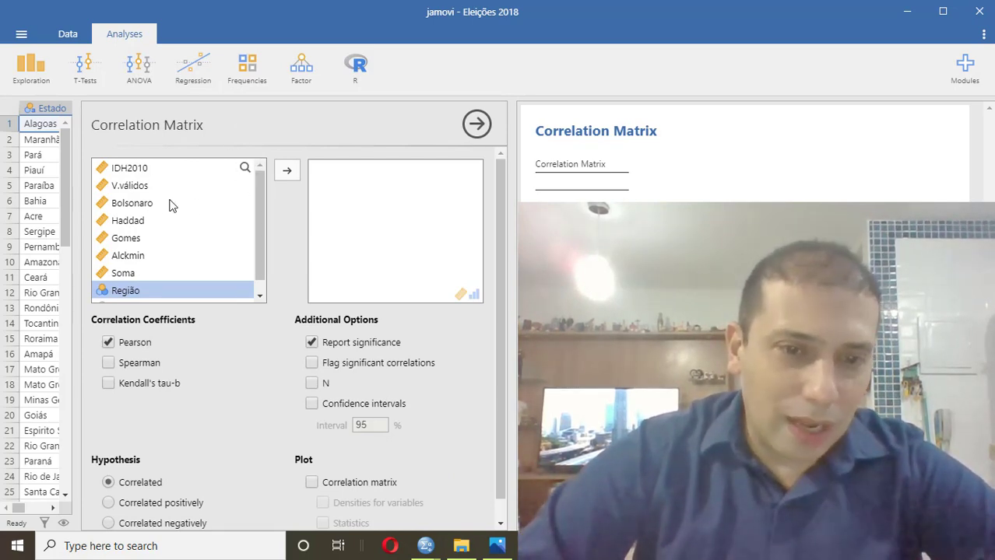
pyautogui.click(137, 171)
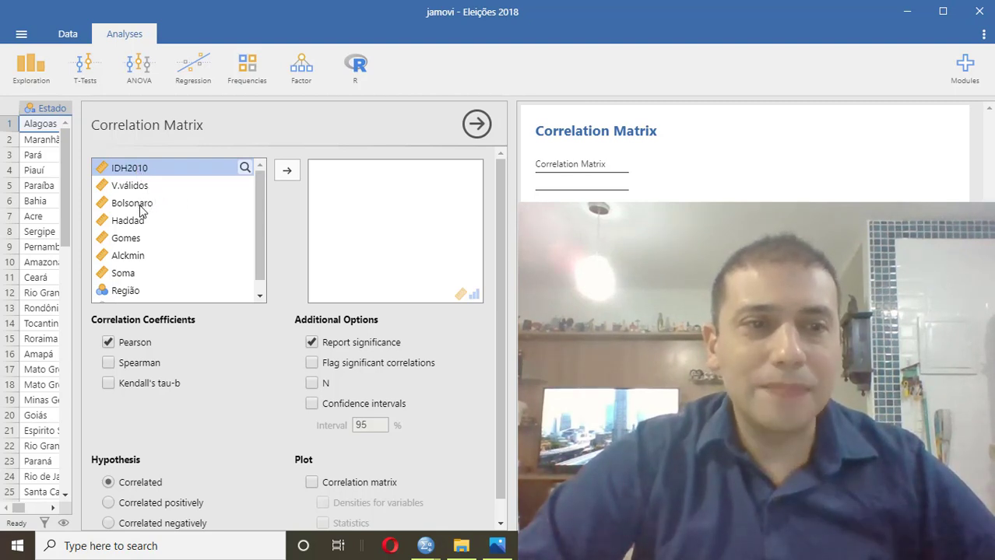
pyautogui.keyDown('ctrl'); pyautogui.click(140, 206); pyautogui.keyUp('ctrl')
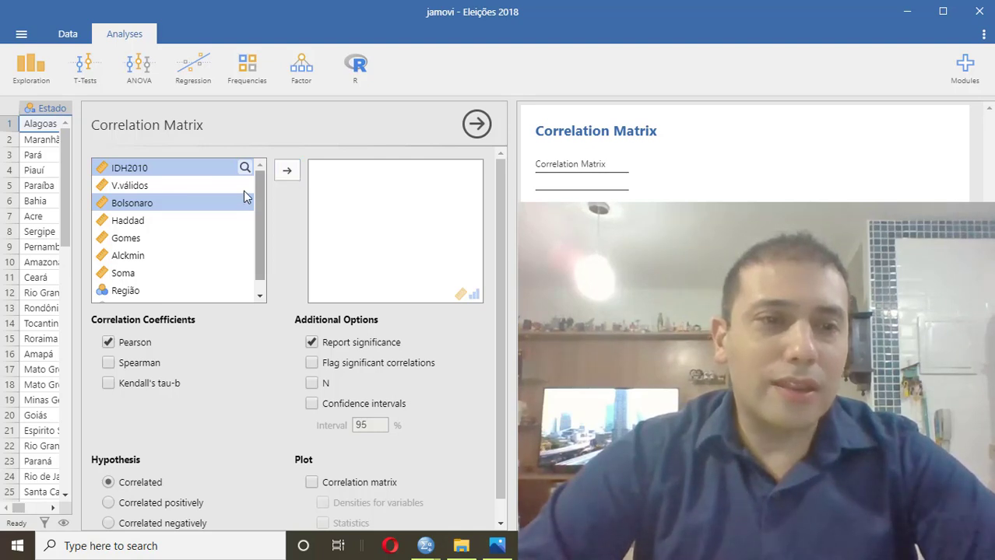
pyautogui.click(289, 172)
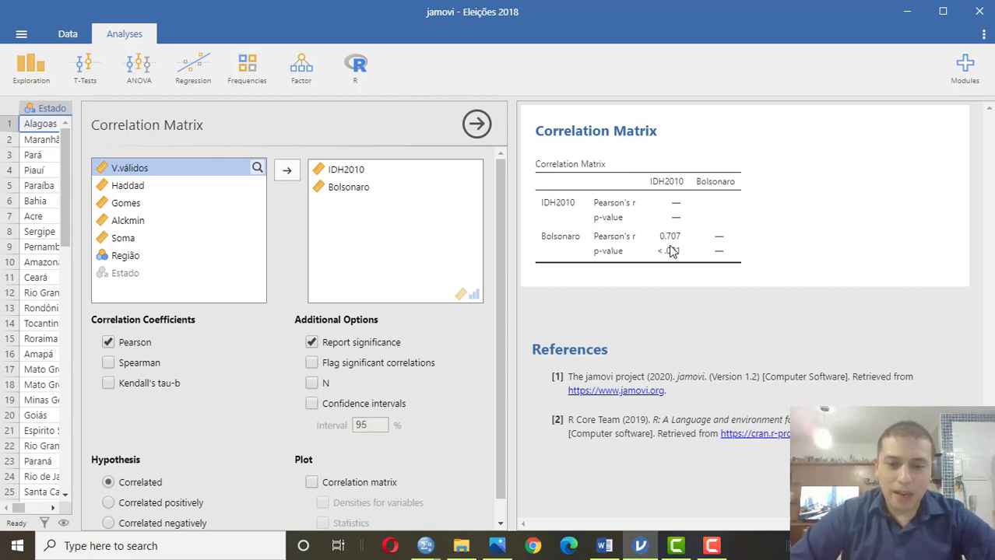
pyautogui.click(498, 546)
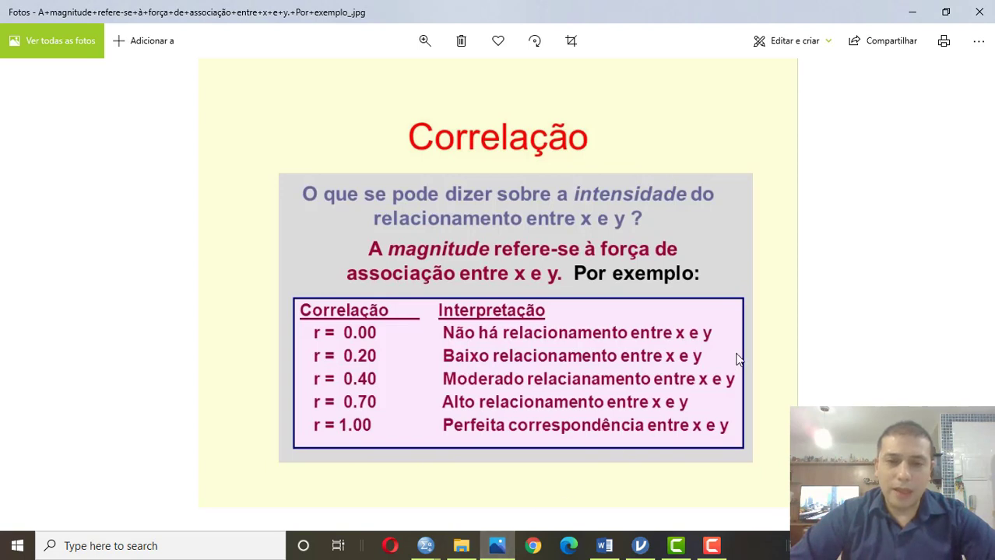
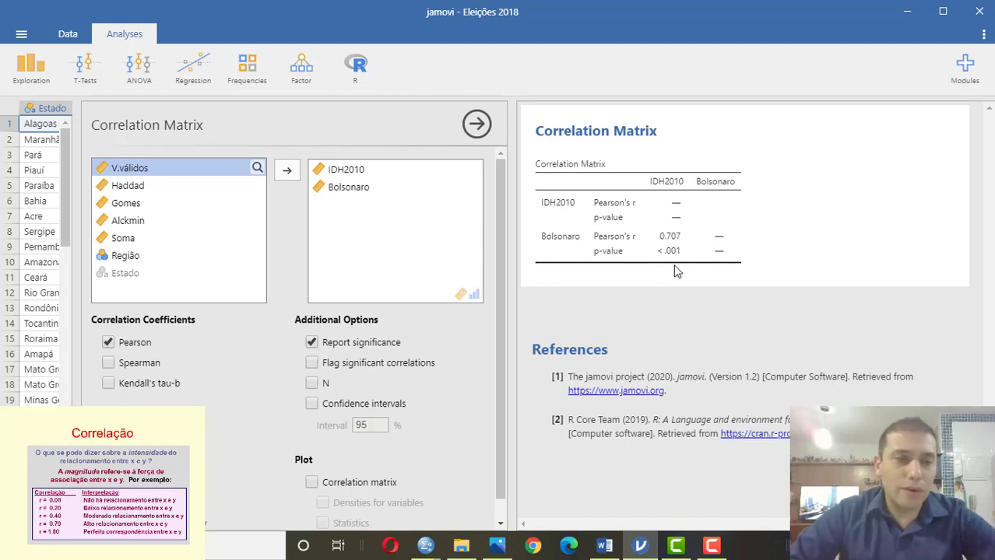
# Add Haddad, Gomes, Alckmin and V.válidos to the correlation matrix and place V.válidos first, above IDH2010
pyautogui.click(140, 185)
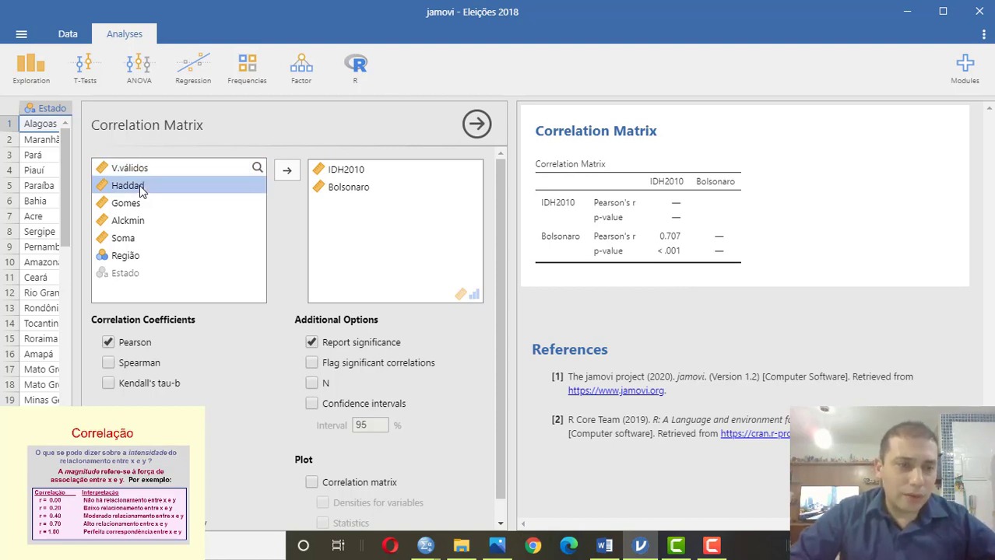
pyautogui.keyDown('shift'); pyautogui.click(131, 203); pyautogui.keyUp('shift')
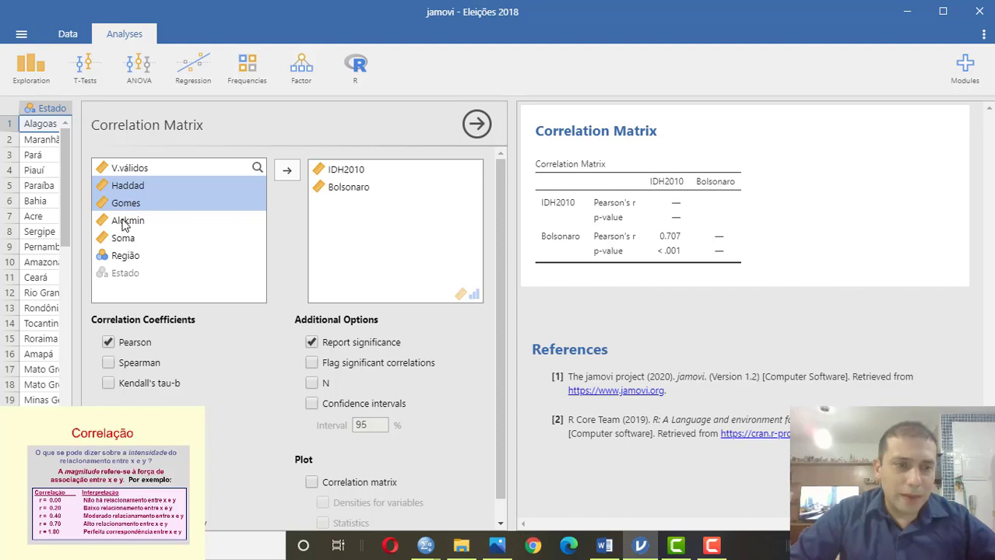
pyautogui.keyDown('shift'); pyautogui.click(124, 221); pyautogui.keyUp('shift')
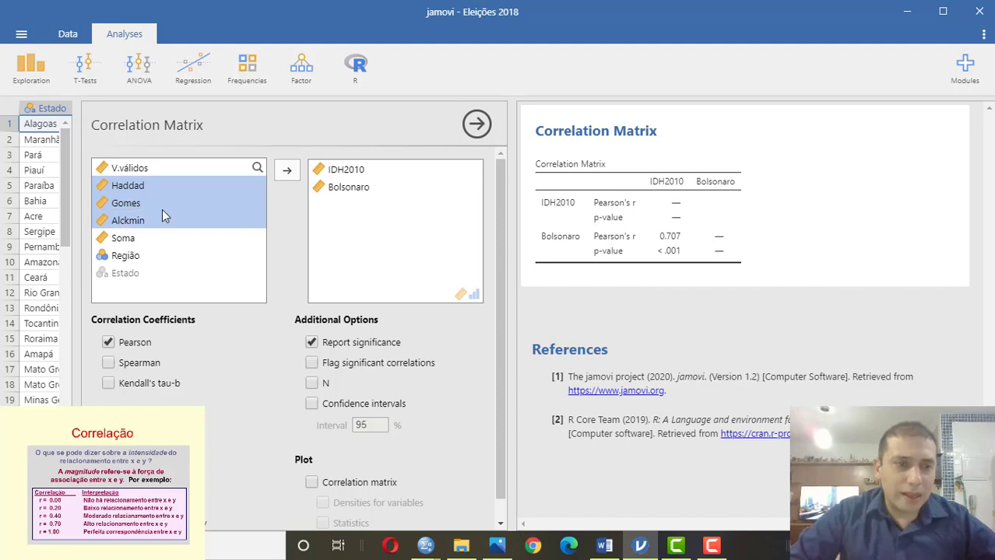
pyautogui.keyDown('shift'); pyautogui.click(153, 168); pyautogui.keyUp('shift')
pyautogui.click(287, 171)
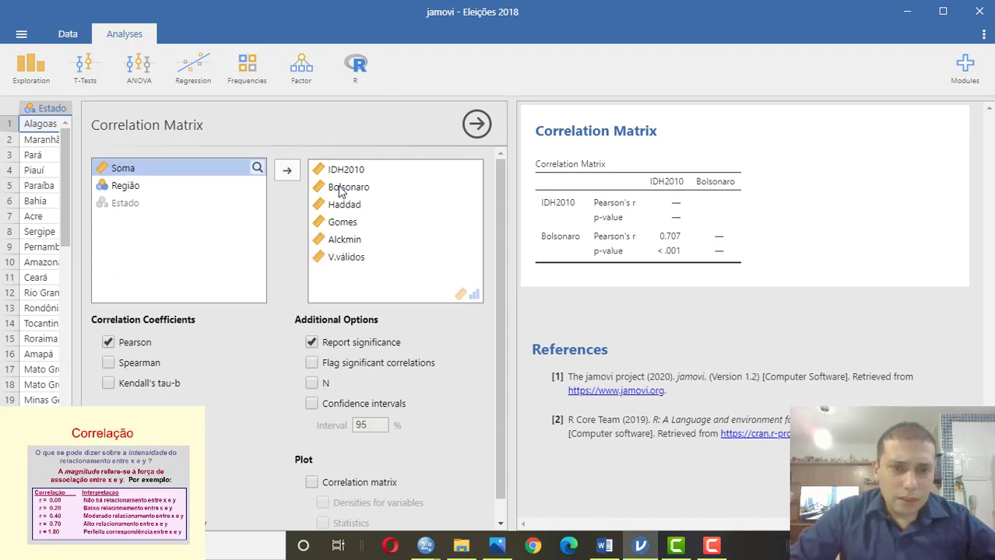
pyautogui.click(343, 190)
pyautogui.click(344, 257)
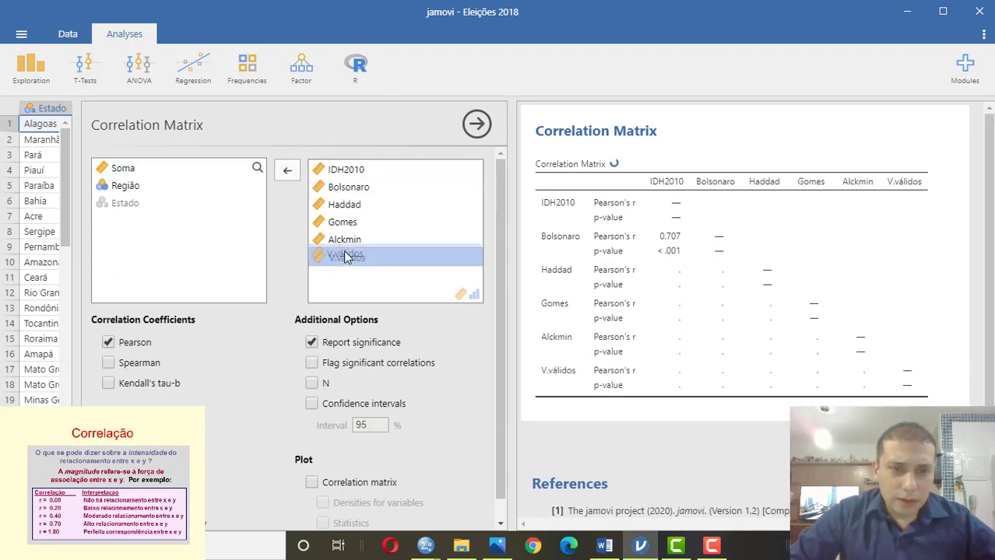
pyautogui.moveTo(345, 257); pyautogui.dragTo(376, 177)
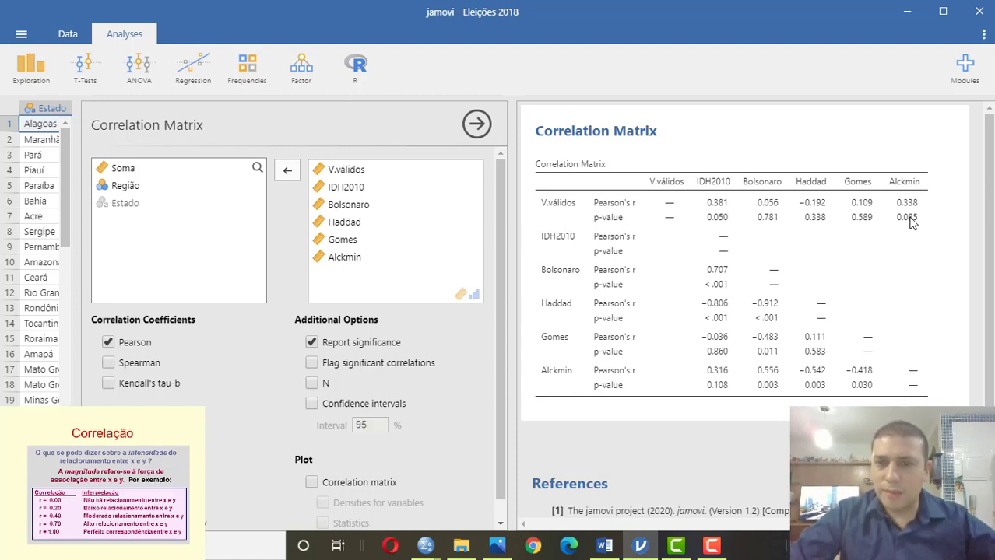
# Clear the correlation matrix variables and add IDH2010, V.válidos, Bolsonaro, Haddad, Gomes and Alckmin in that order
pyautogui.click(343, 266)
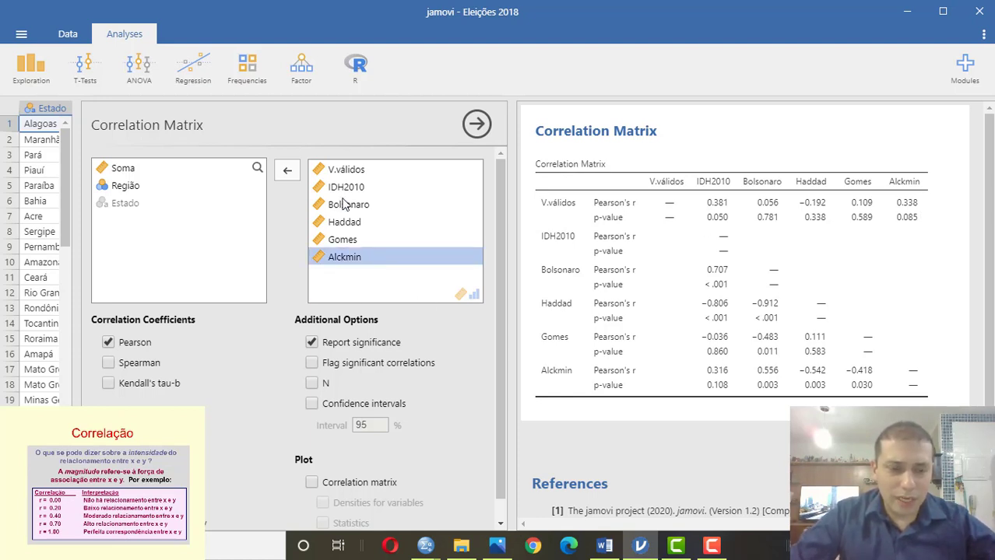
pyautogui.click(343, 176)
pyautogui.moveTo(342, 176); pyautogui.dragTo(333, 264)
pyautogui.click(288, 173)
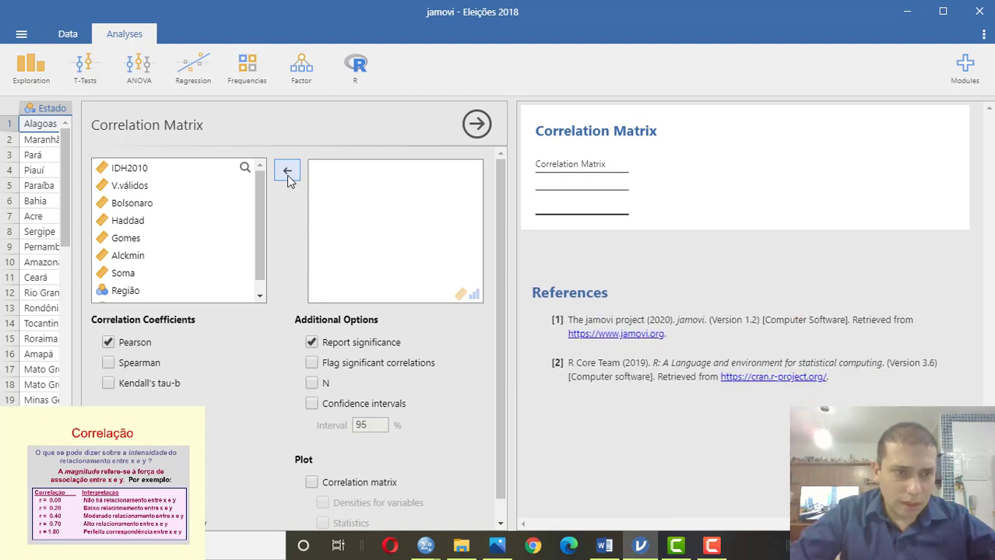
pyautogui.click(135, 184)
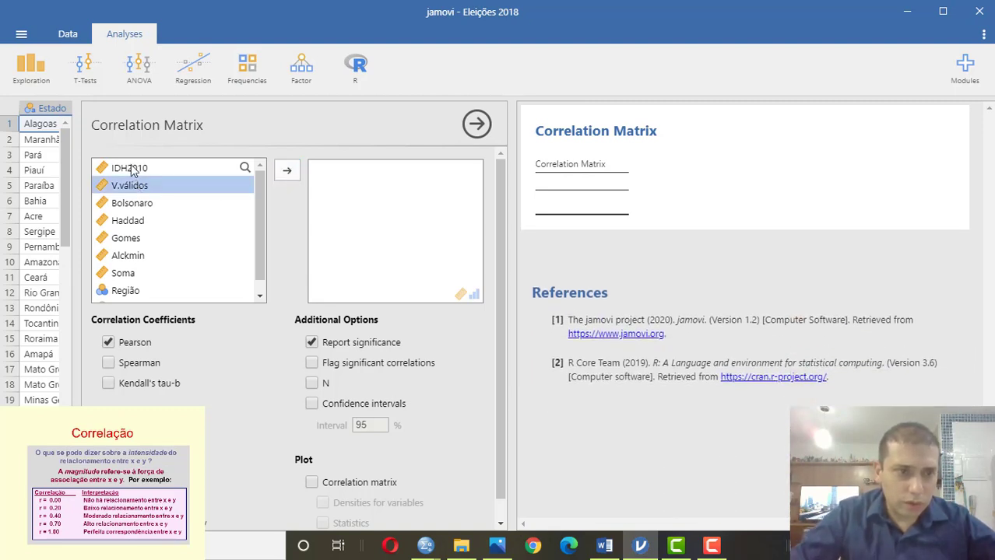
pyautogui.click(131, 169)
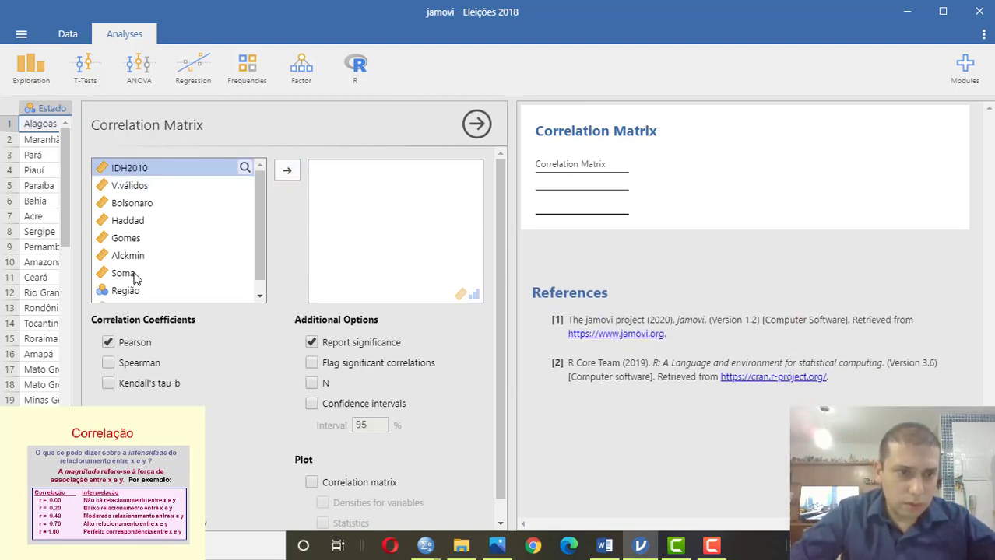
pyautogui.keyDown('shift'); pyautogui.click(136, 264); pyautogui.keyUp('shift')
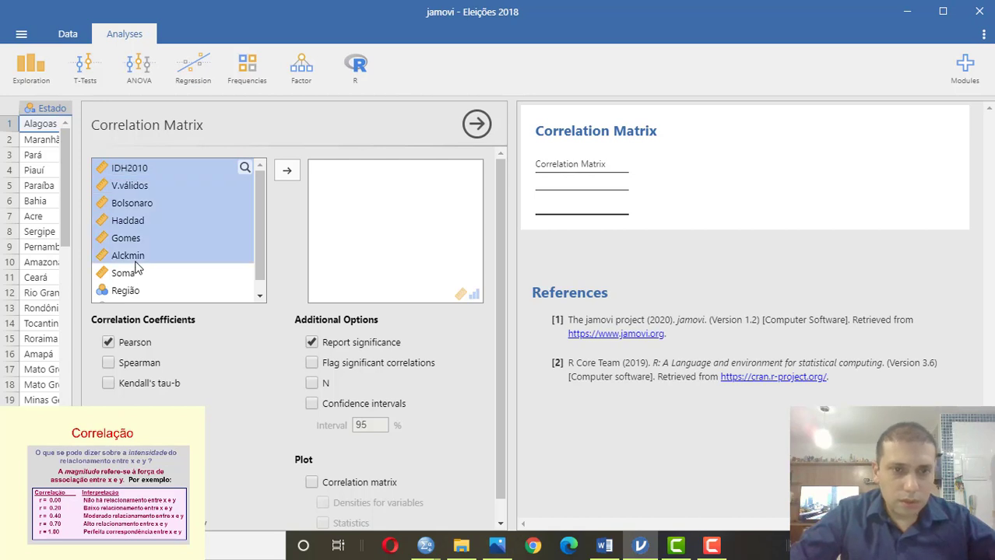
pyautogui.click(287, 172)
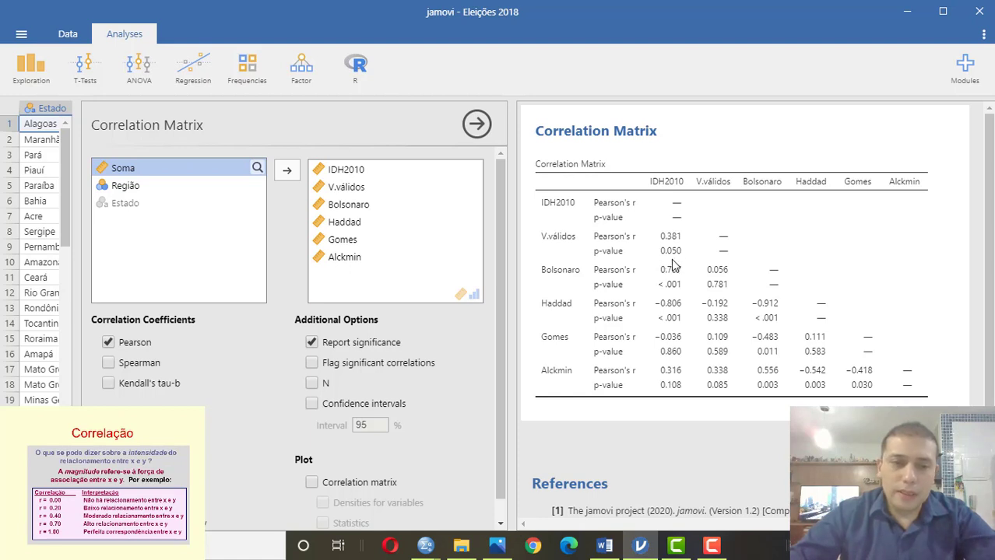
# Flag significant correlations and try the Correlated positively and Correlated negatively hypotheses, finishing on Correlated
pyautogui.click(311, 344)
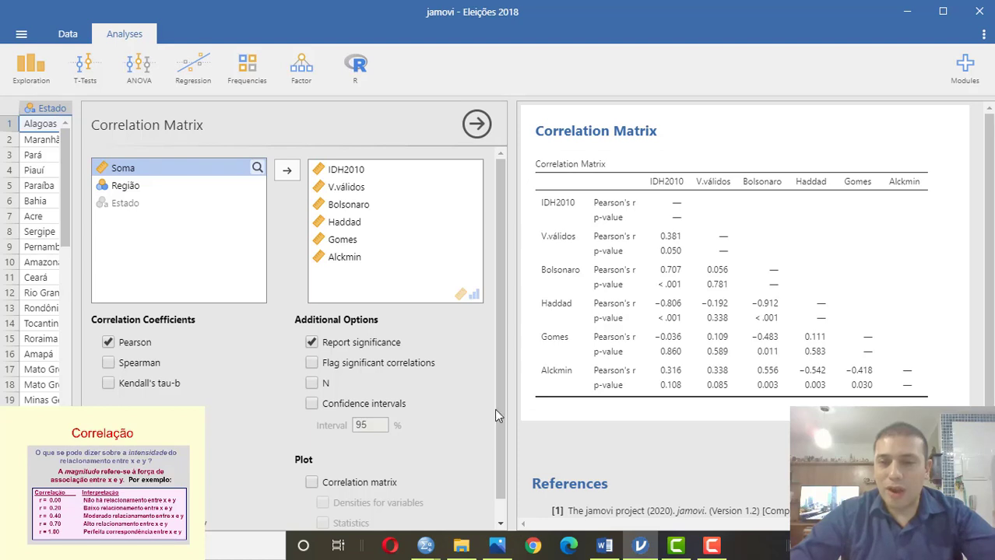
pyautogui.click(312, 362)
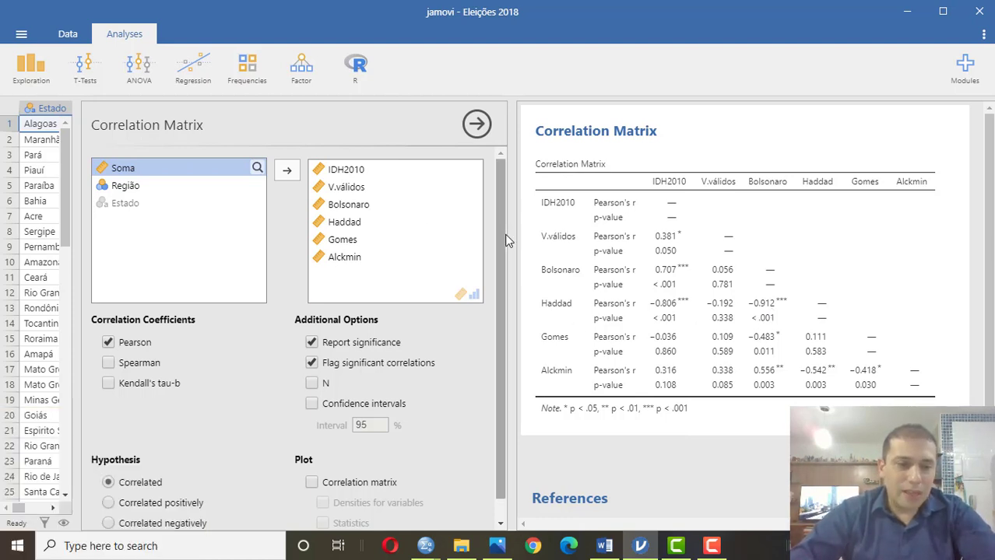
pyautogui.moveTo(507, 240); pyautogui.dragTo(506, 261)
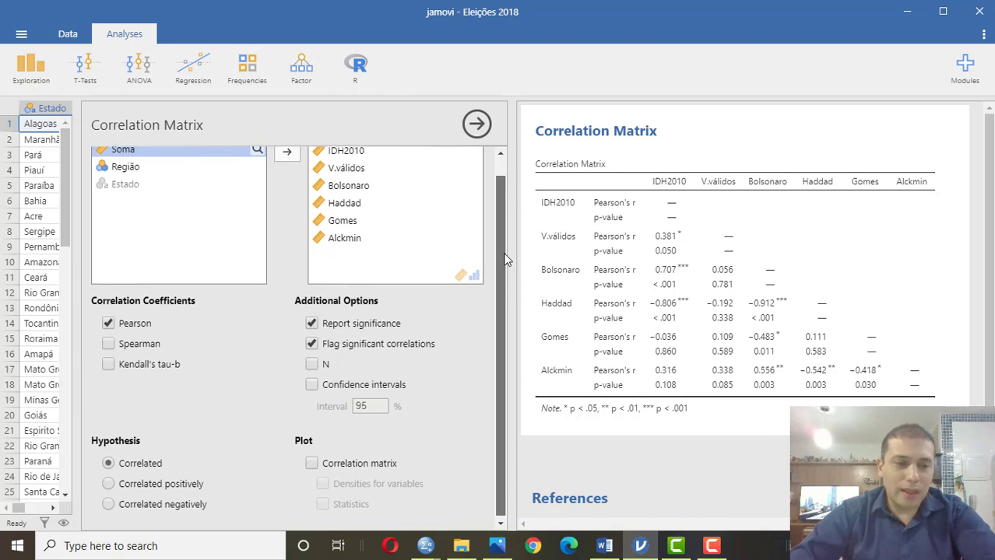
pyautogui.click(108, 484)
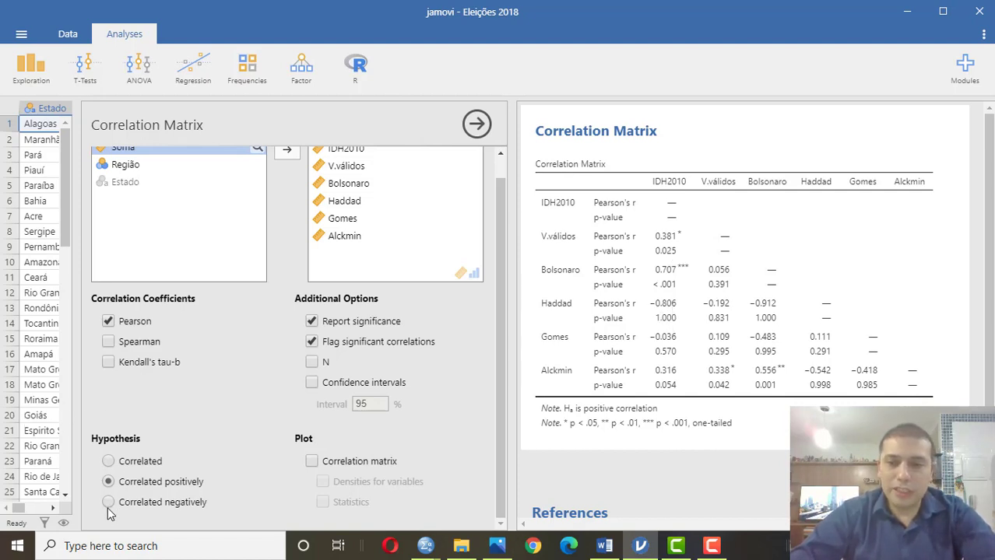
pyautogui.click(136, 502)
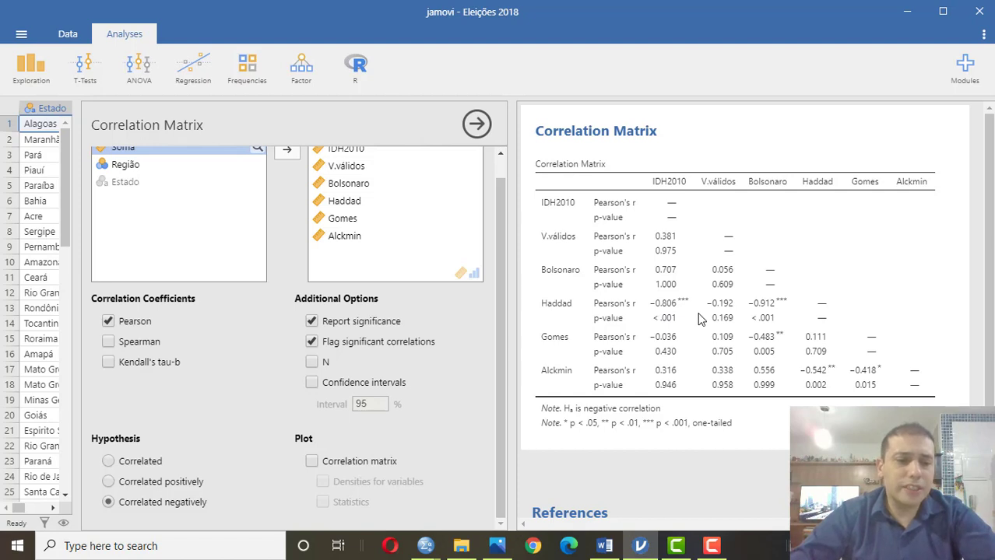
pyautogui.click(109, 463)
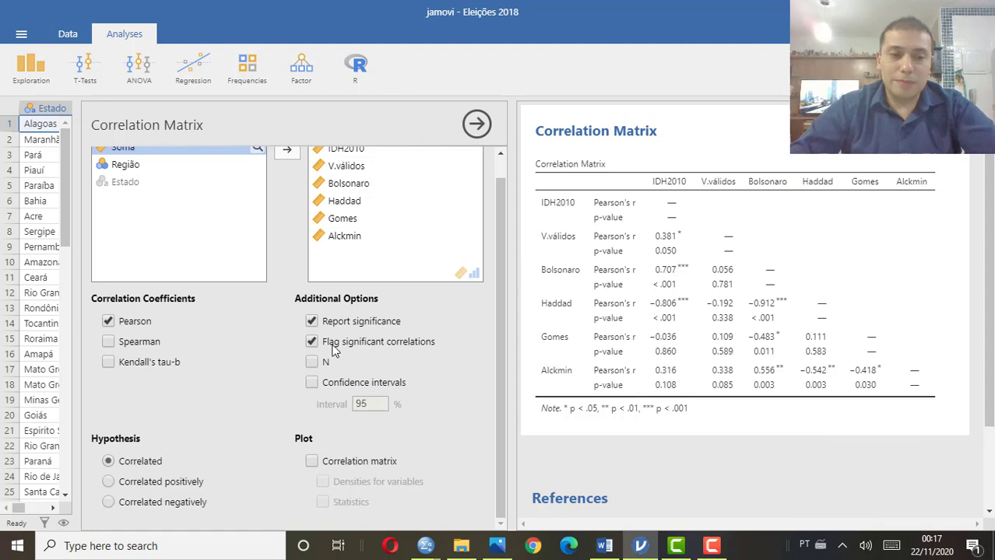
# Add the sample size N and the 95% confidence intervals to the correlation matrix and review the results for each pair
pyautogui.click(314, 365)
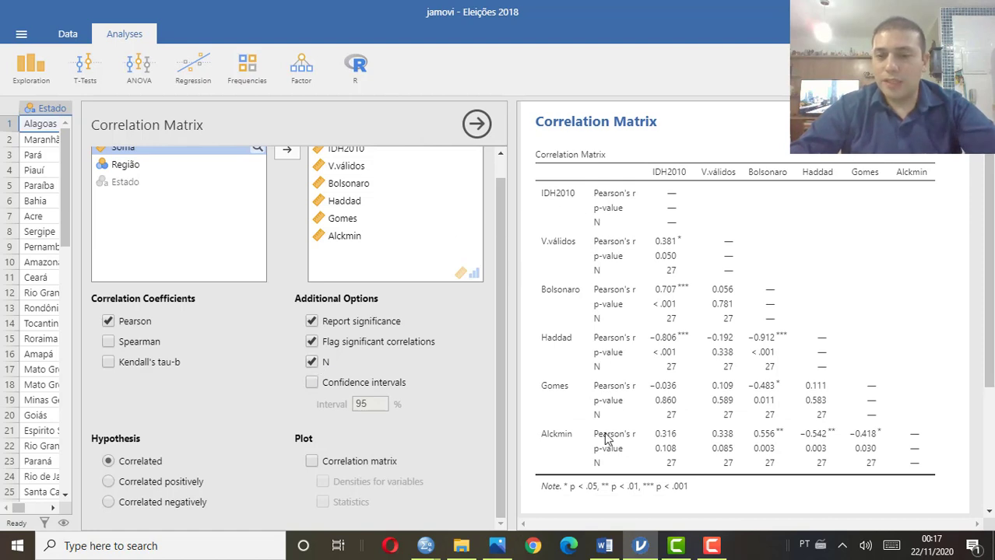
pyautogui.scroll(1, 855, 489)
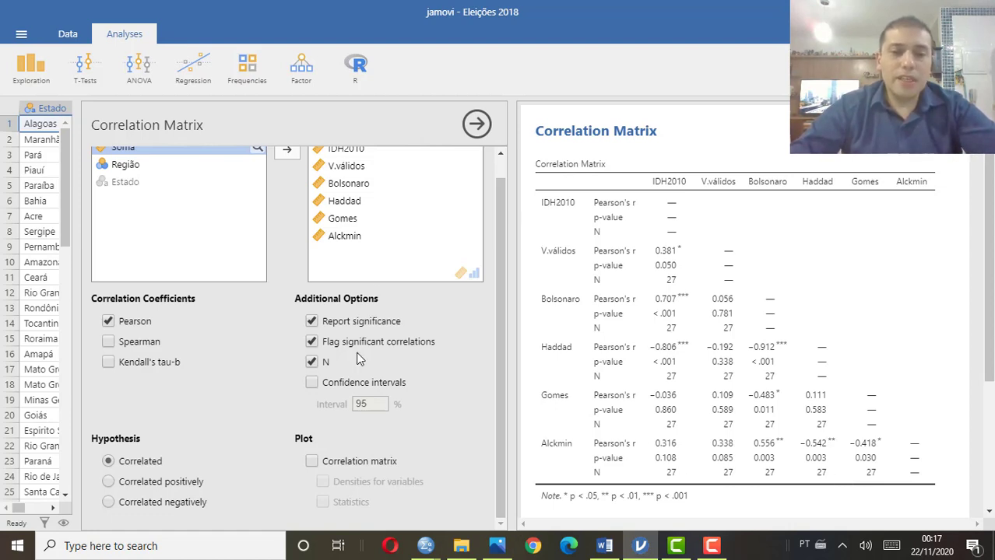
pyautogui.click(311, 383)
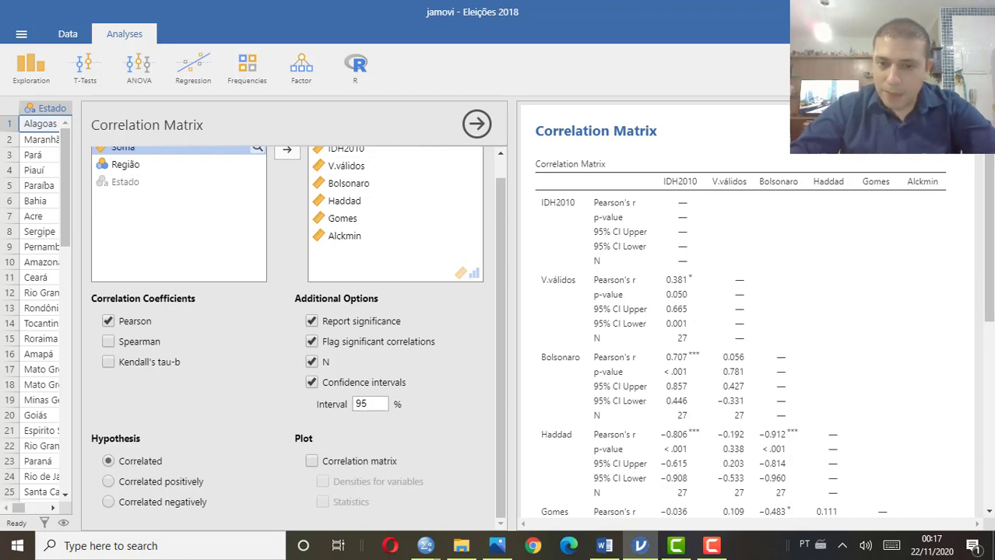
pyautogui.scroll(-3, 988, 225)
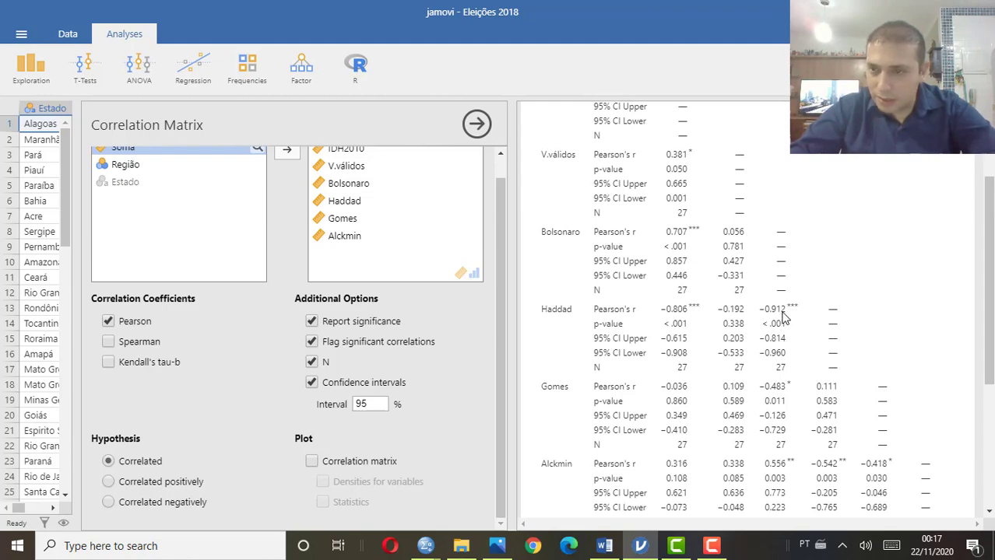
pyautogui.scroll(2, 987, 281)
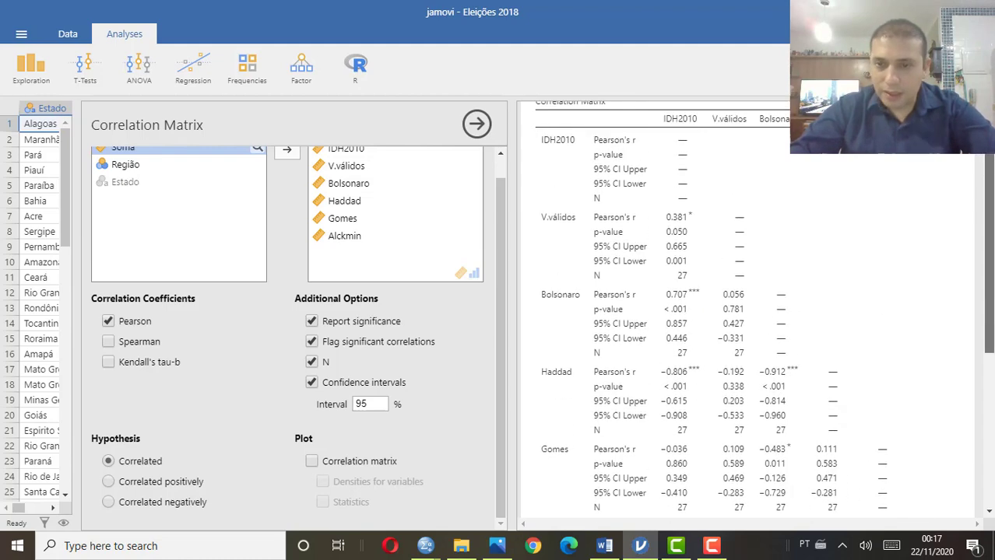
pyautogui.scroll(-2, 755, 311)
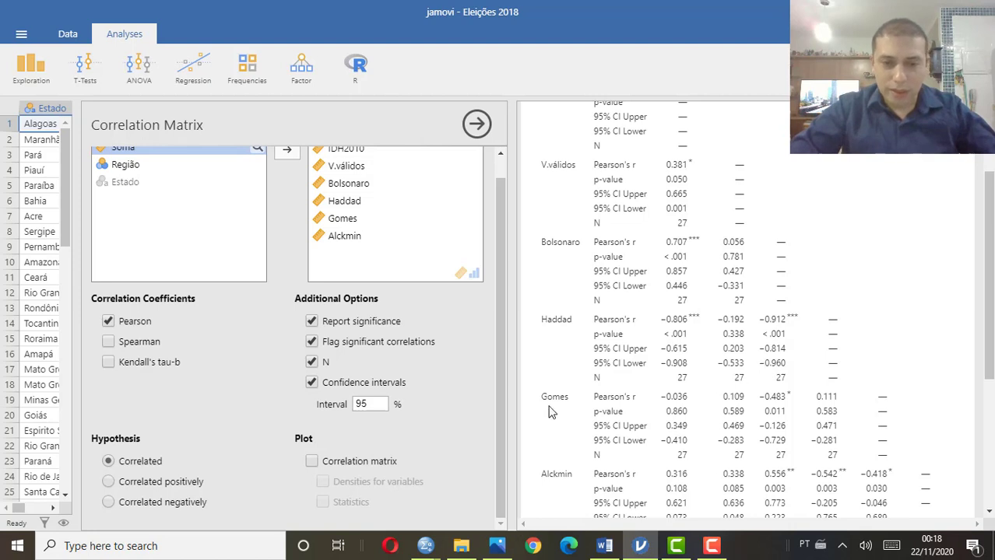
# Set the confidence interval level of the correlation matrix to 99%
pyautogui.click(370, 402)
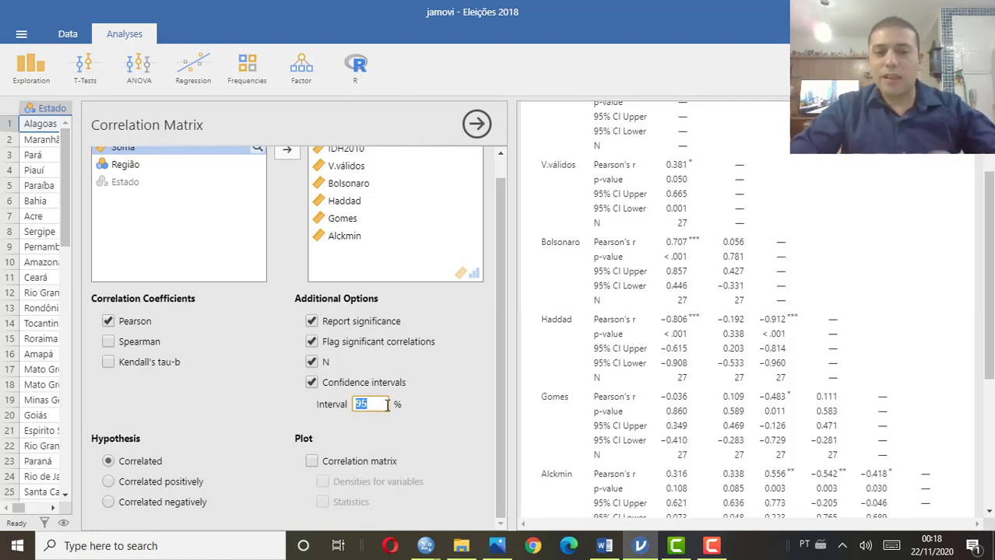
pyautogui.click(379, 405)
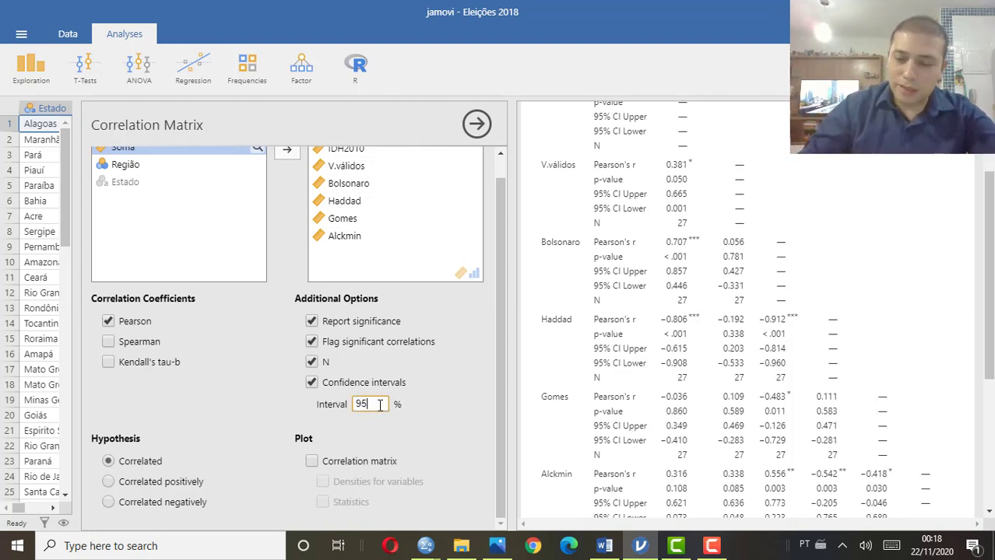
pyautogui.press('BackSpace')
pyautogui.write('9')
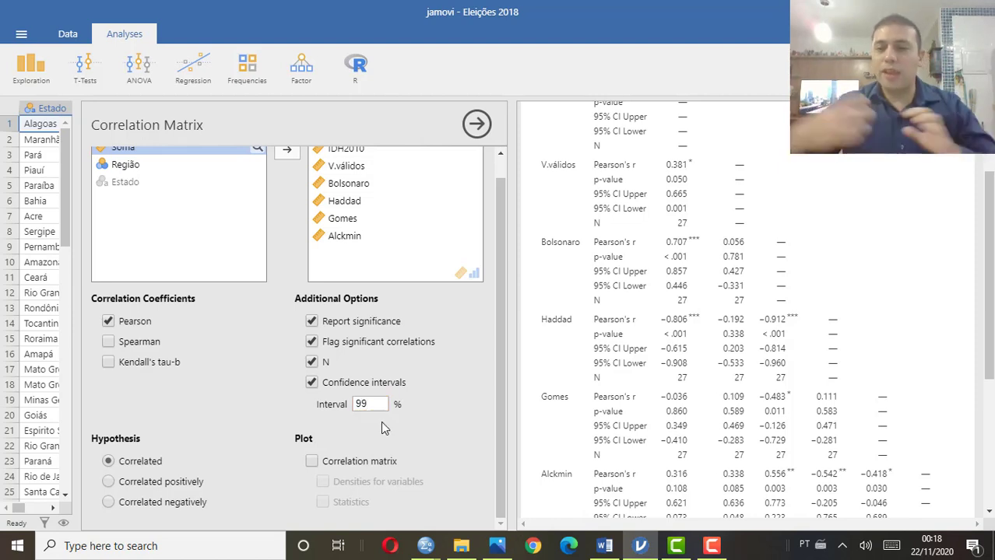
pyautogui.press('Return')
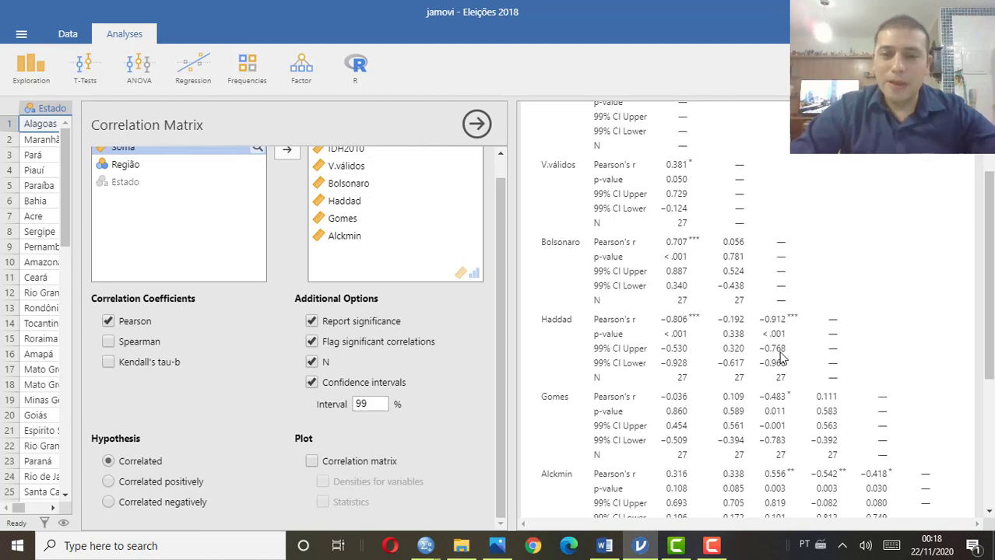
# Return the confidence interval level to 95%
pyautogui.doubleClick(366, 403)
pyautogui.write('95')
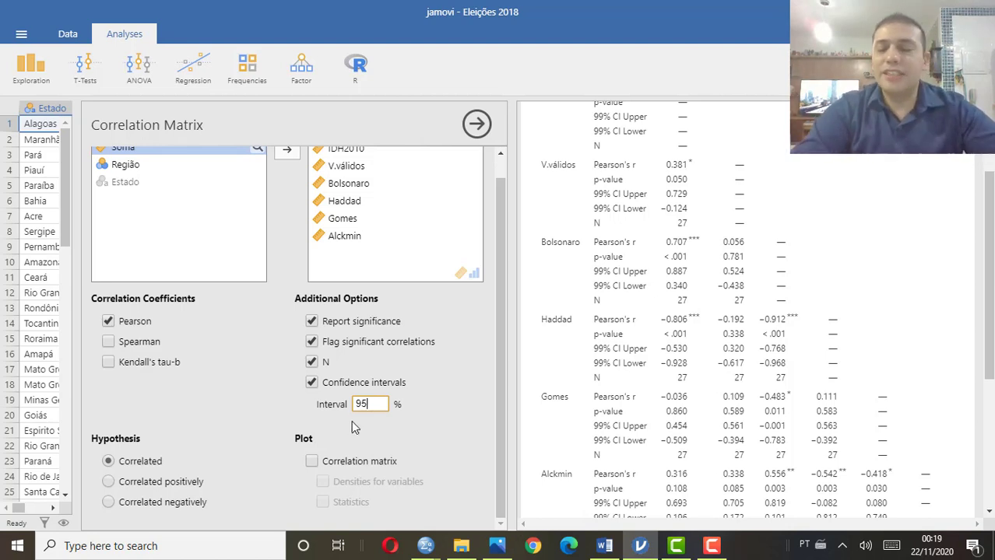
pyautogui.click(351, 420)
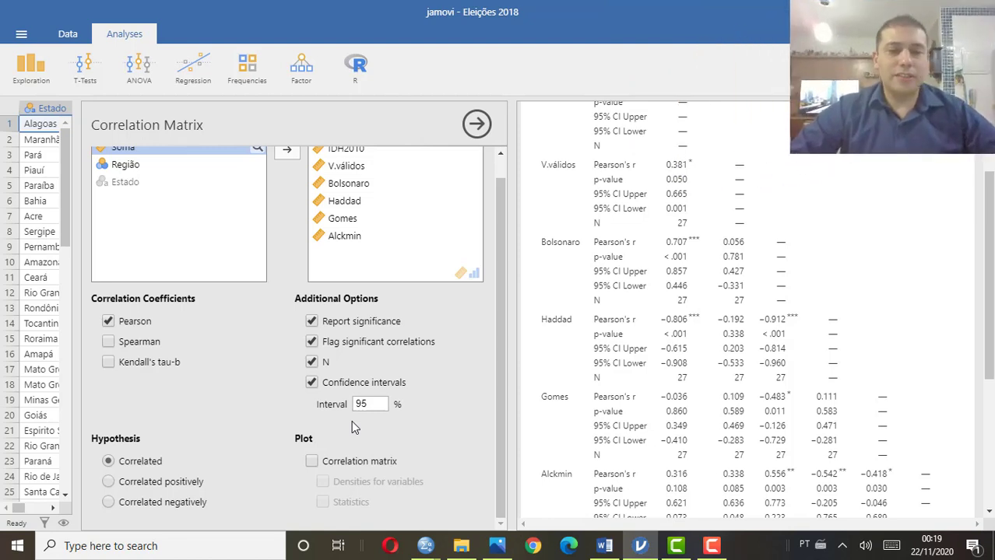
# Remove the confidence intervals, N, significance flags and reported significance from the matrix, leaving only the Pearson coefficients
pyautogui.click(312, 386)
pyautogui.click(312, 363)
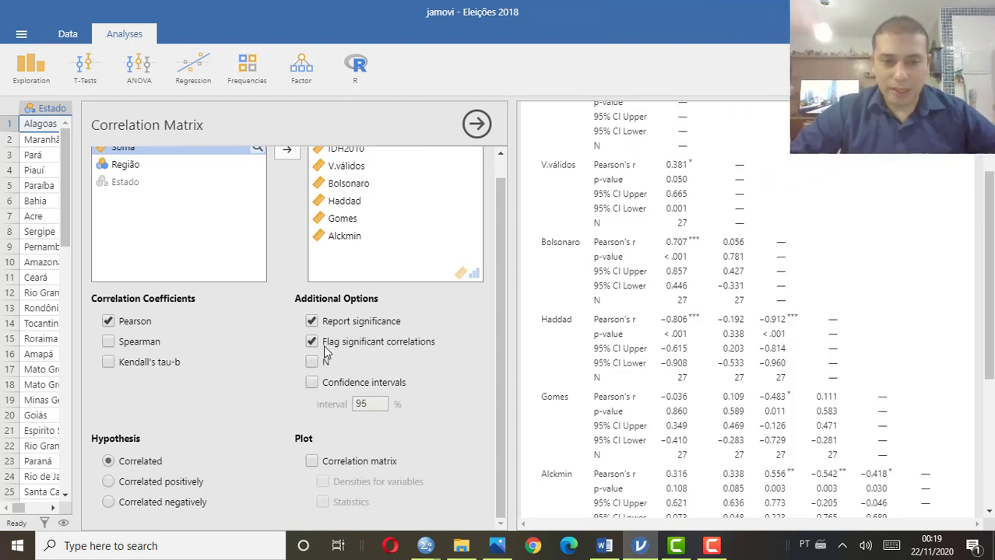
pyautogui.click(312, 342)
pyautogui.click(311, 322)
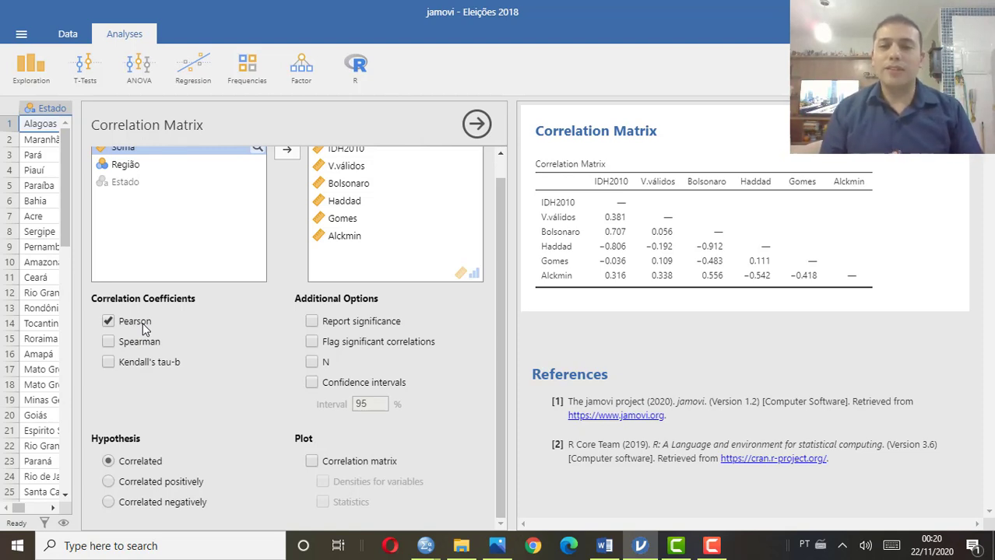
# Add the Spearman and Kendall's tau-b coefficients alongside Pearson and review the expanded correlation matrix
pyautogui.click(111, 346)
pyautogui.click(114, 363)
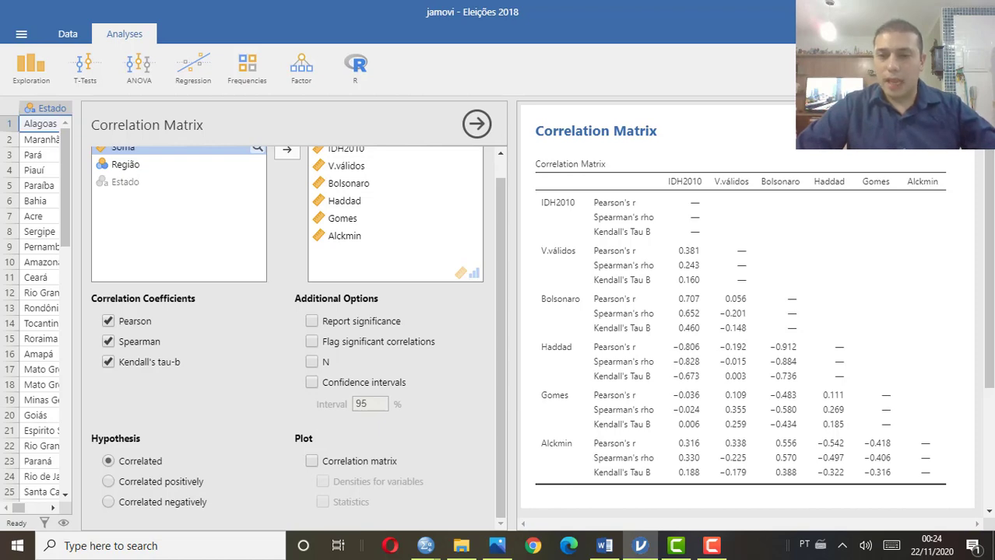
pyautogui.scroll(-3, 895, 397)
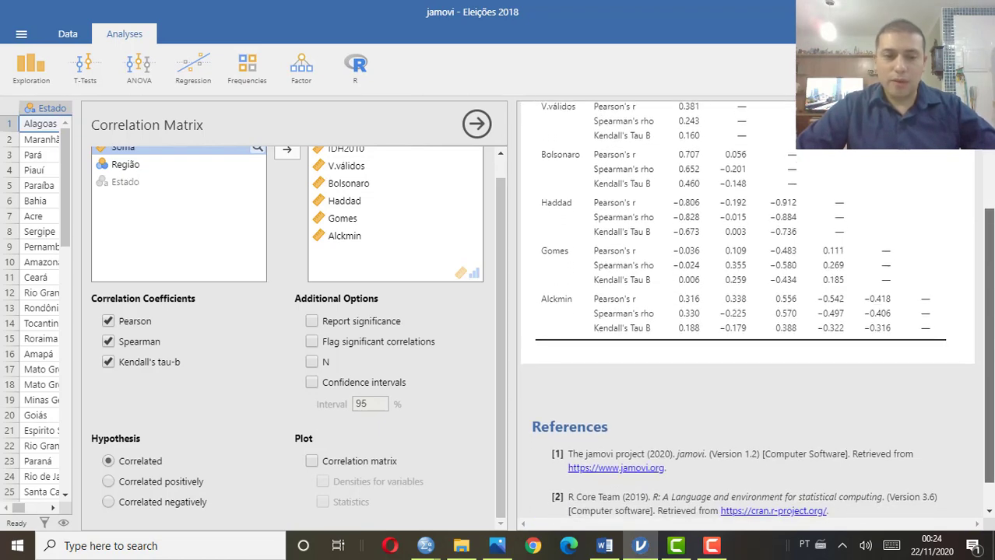
pyautogui.scroll(-1, 747, 312)
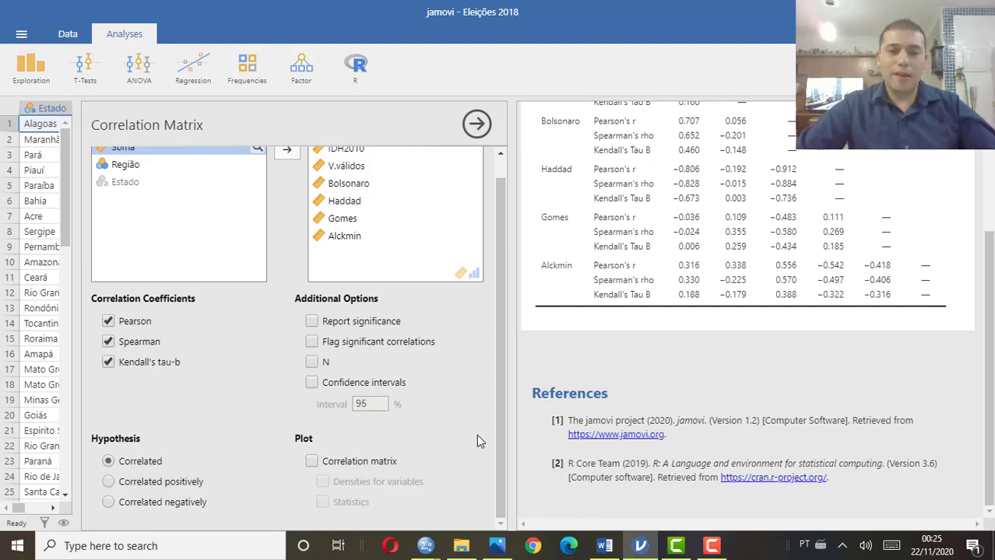
# Generate the correlation matrix plot and examine the scatterplots and trend lines for the six variables
pyautogui.scroll(1, 500, 171)
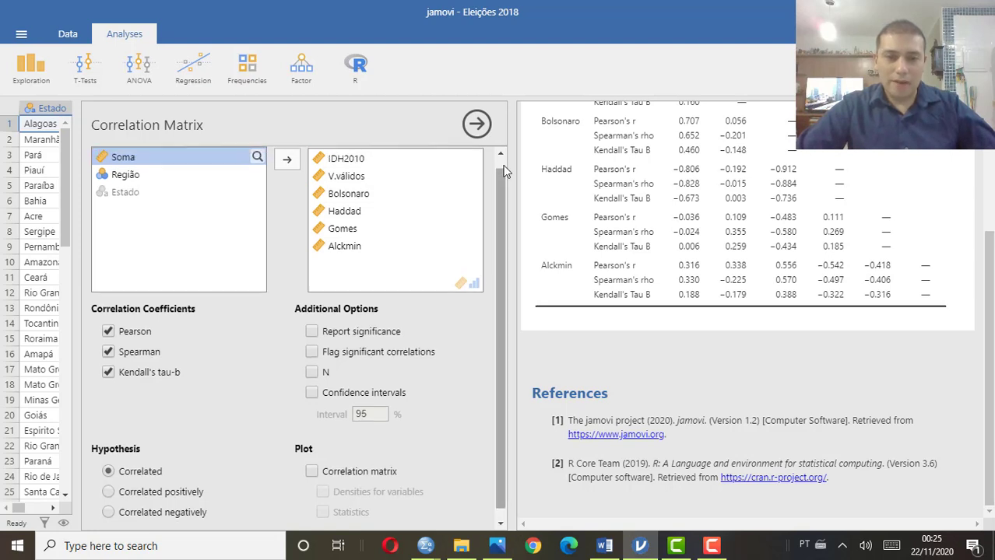
pyautogui.scroll(-1, 496, 225)
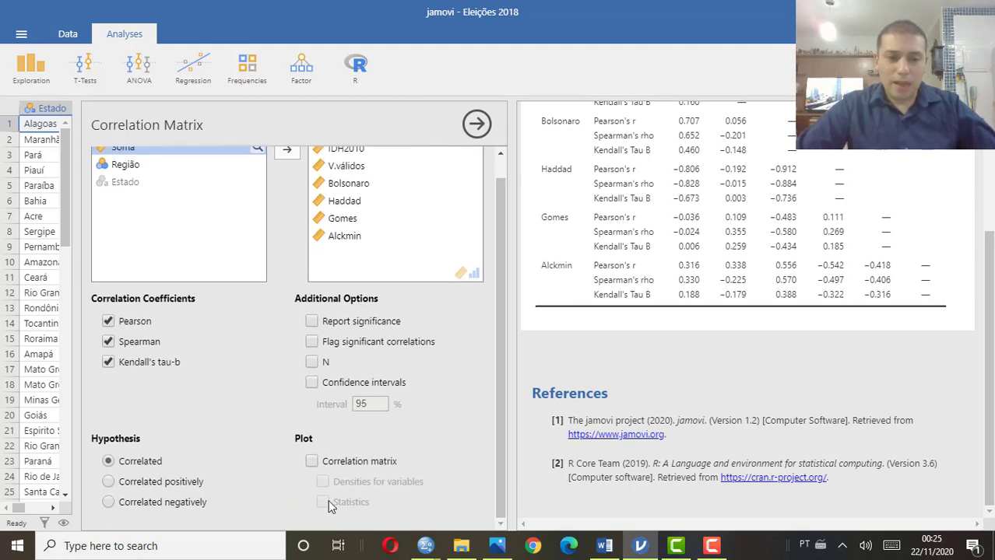
pyautogui.click(312, 462)
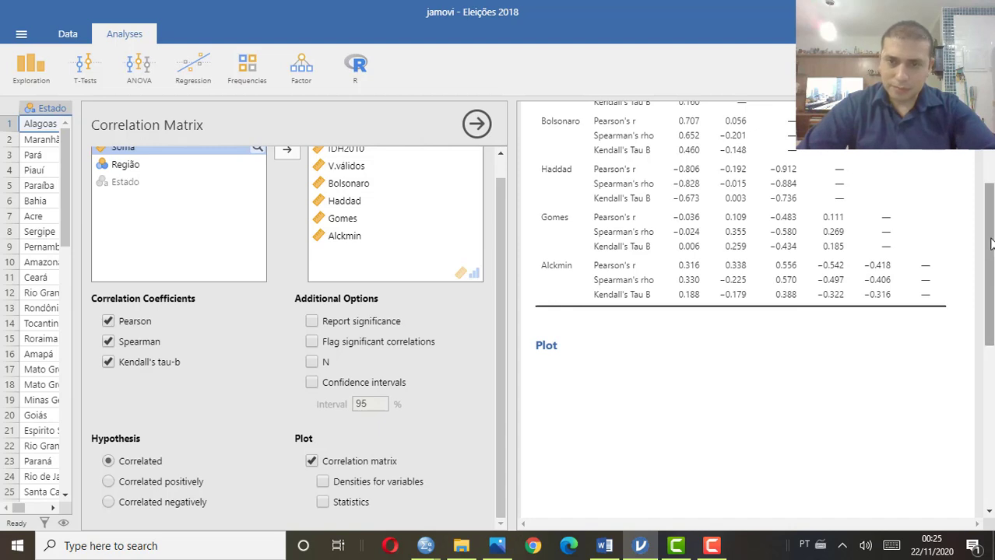
pyautogui.moveTo(991, 241); pyautogui.dragTo(991, 319)
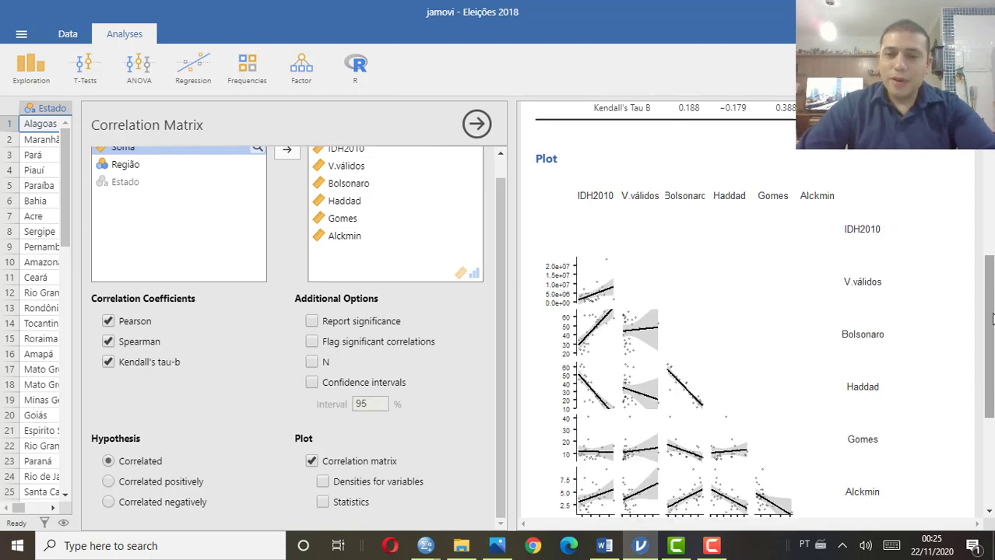
pyautogui.moveTo(992, 319); pyautogui.dragTo(992, 340)
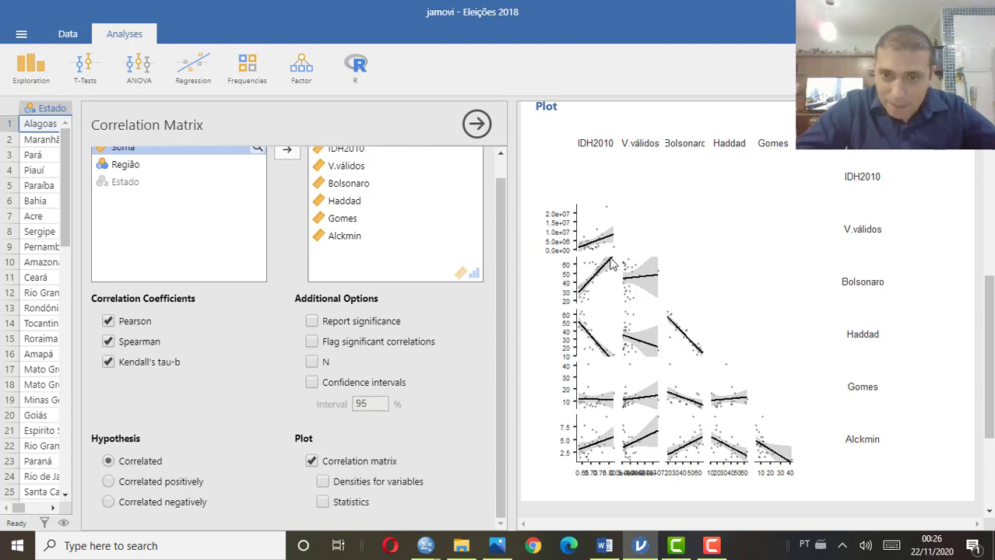
pyautogui.click(571, 306)
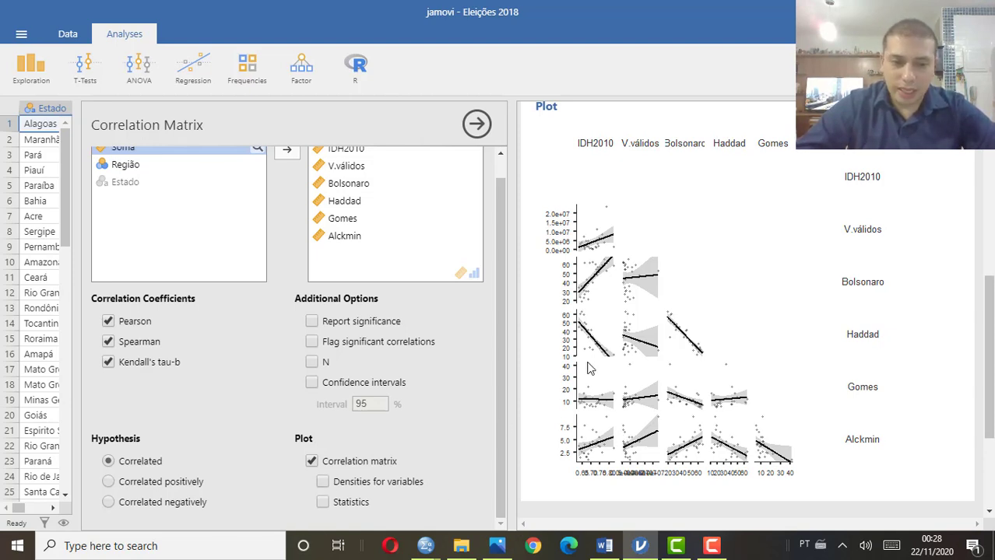
# Add the densities for variables and the statistics to the correlation matrix plot
pyautogui.click(321, 483)
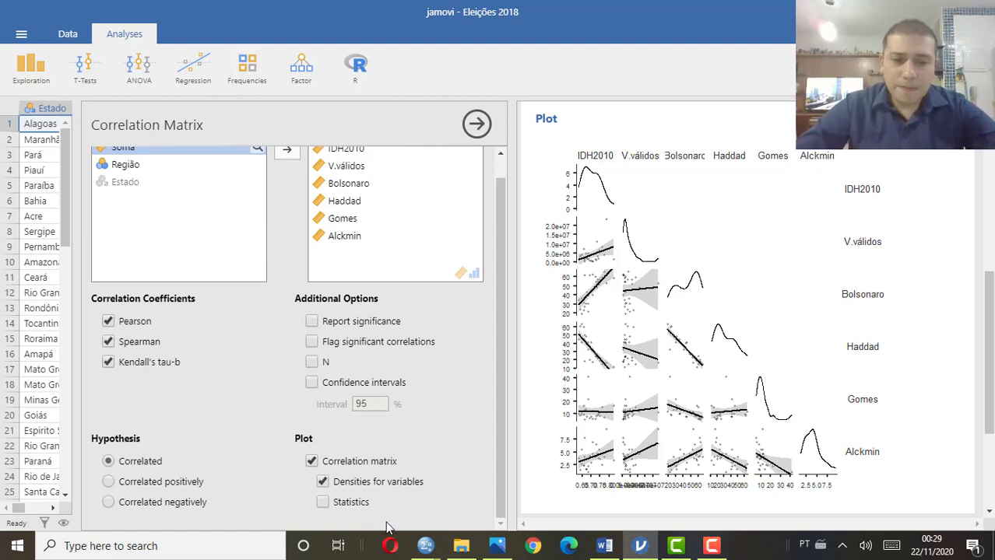
pyautogui.click(323, 502)
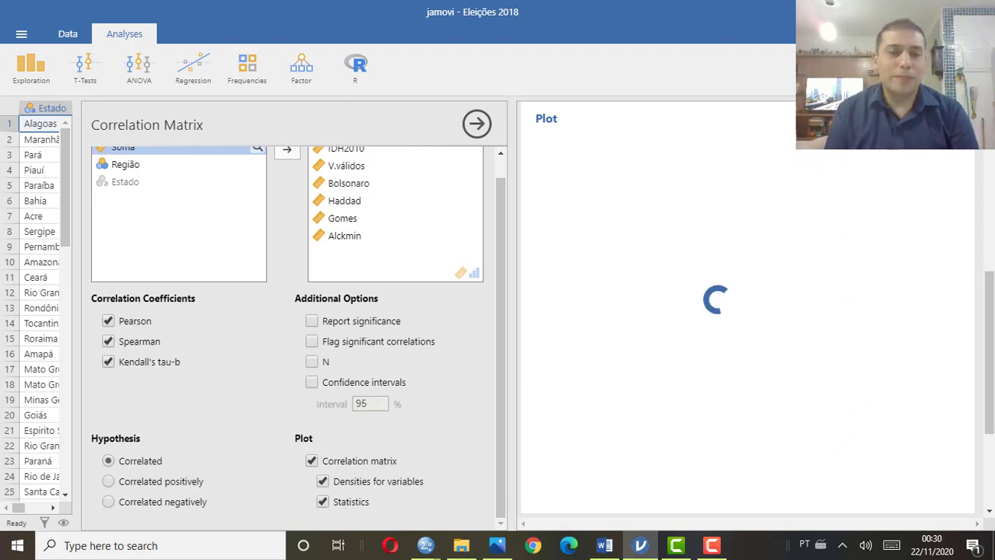